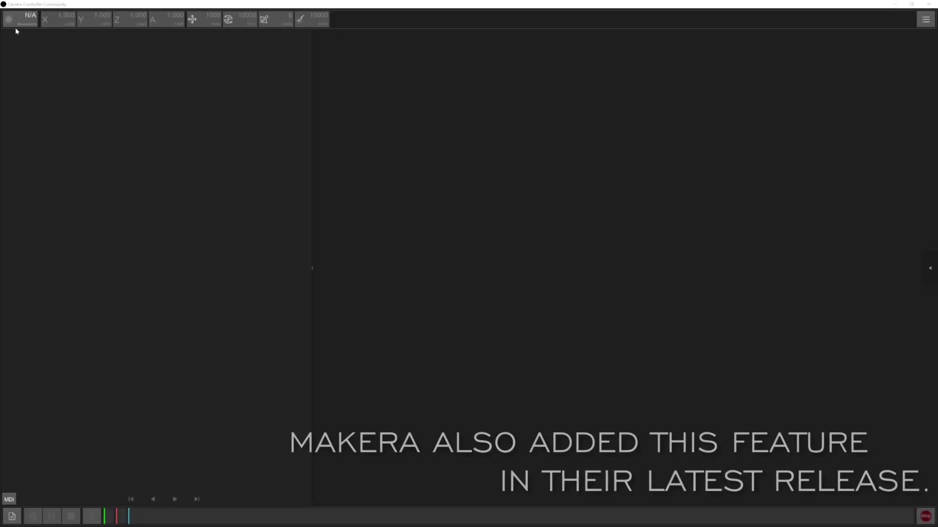
Try reconnecting to the machine by entering IP address 192.168.100.2.
left_click(18, 22)
left_click(27, 37)
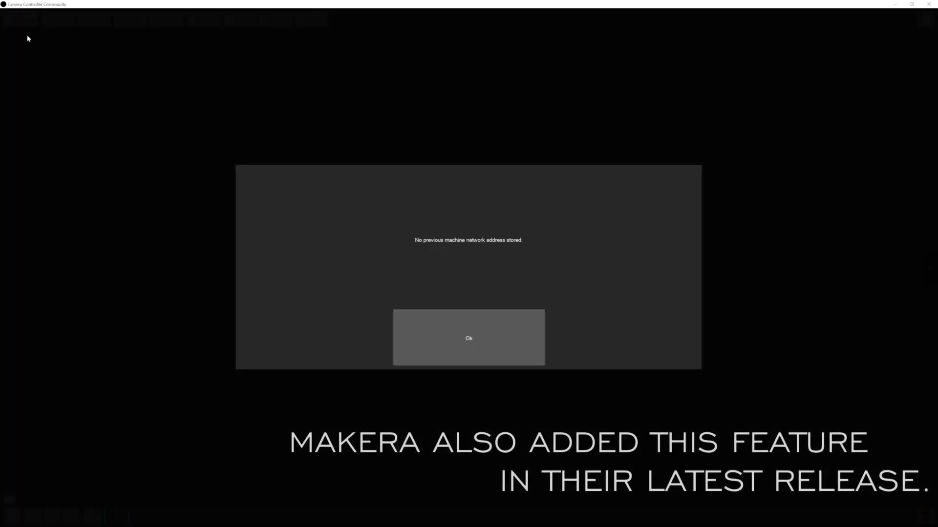
left_click(446, 329)
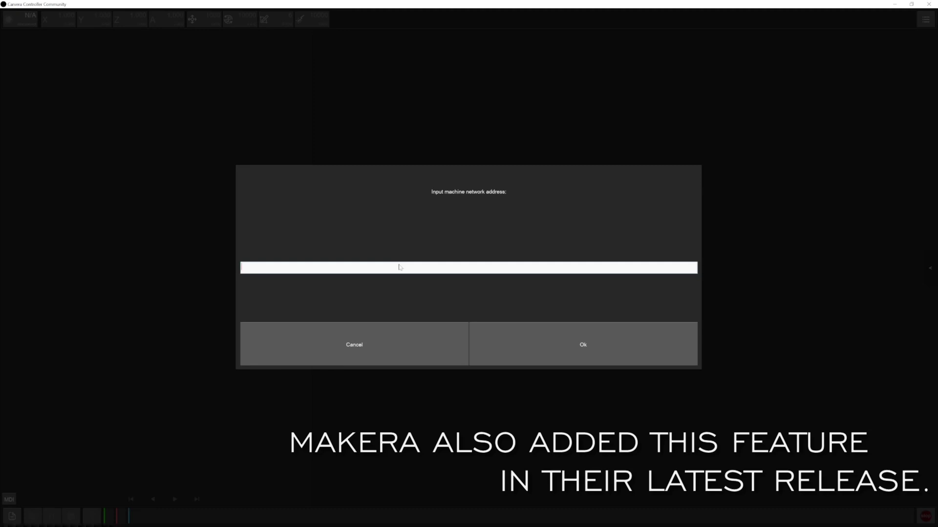
type("192.168.100.2")
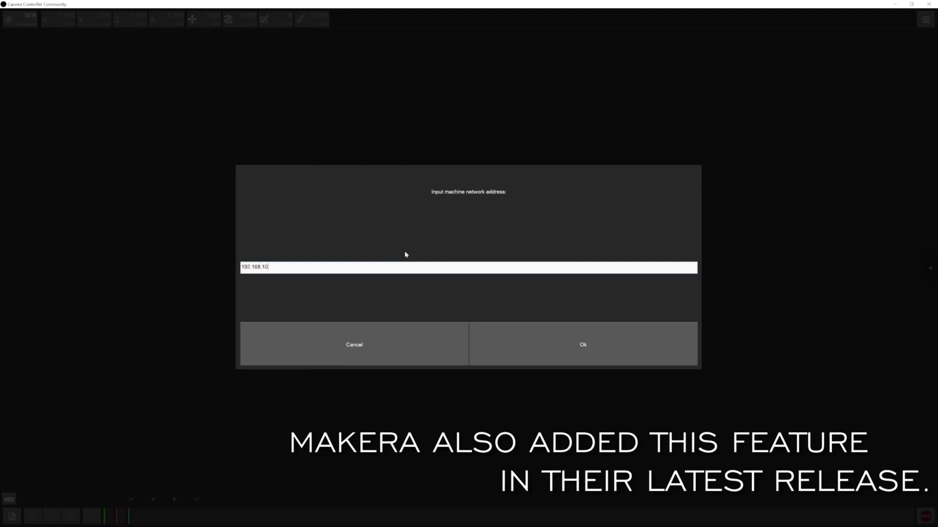
left_click(472, 357)
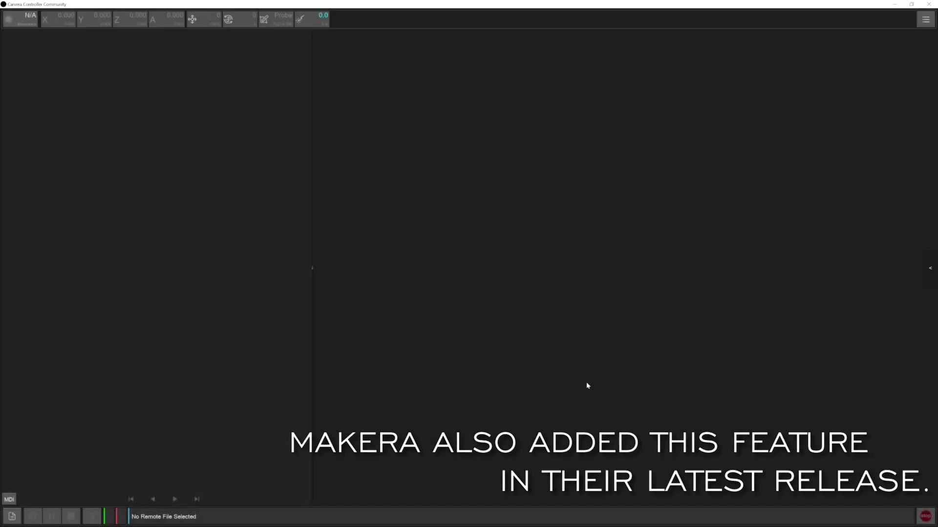
Connect to the machine found by the Wi-Fi scan, confirm it is Idle, then disconnect.
left_click(22, 20)
left_click(20, 49)
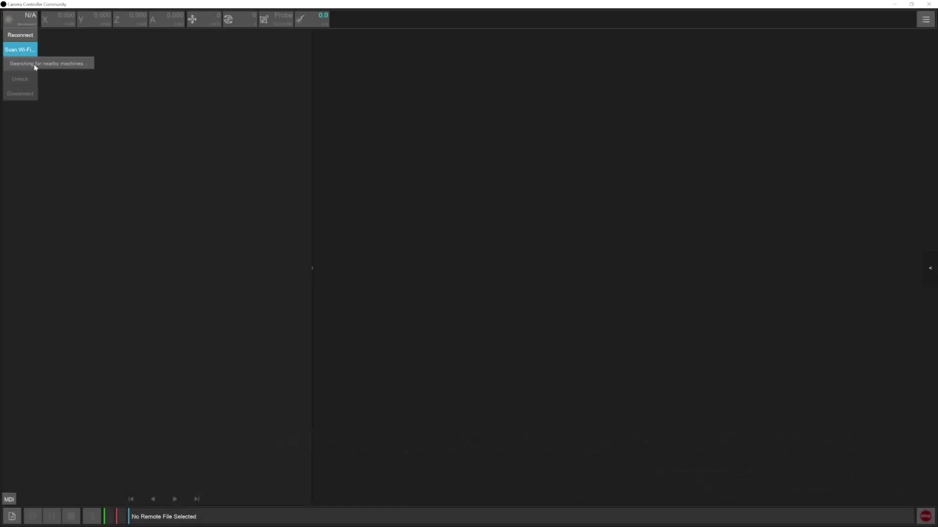
left_click(35, 65)
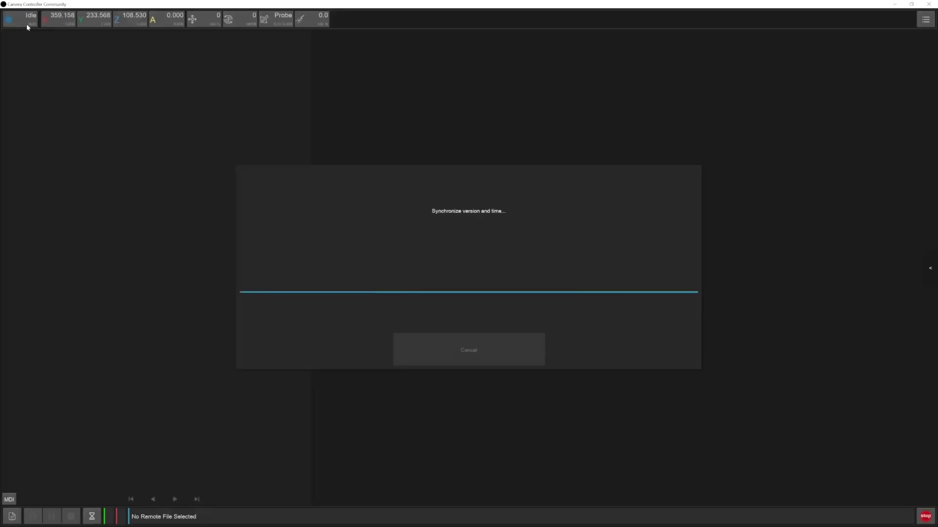
left_click(27, 26)
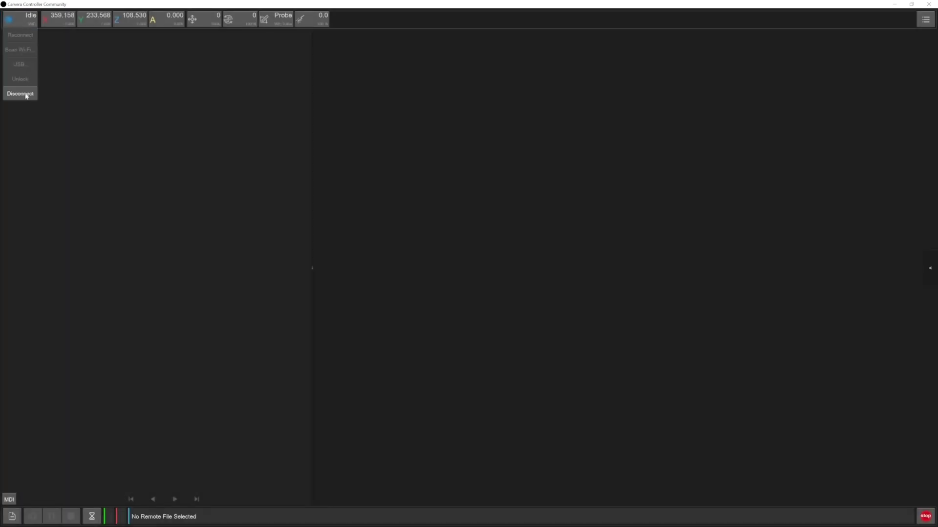
left_click(26, 95)
Start a new firmware issue and scroll through its bug-report template in the description.
left_click(23, 22)
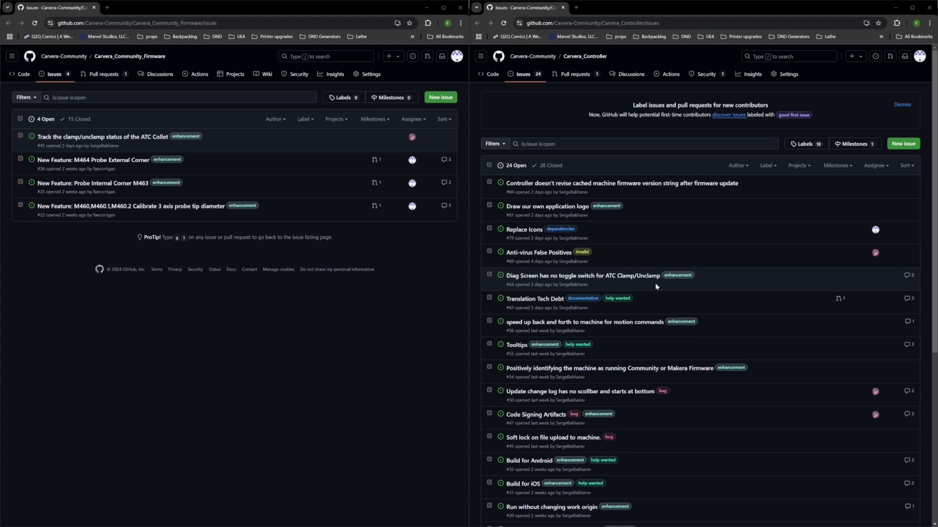
left_click(440, 98)
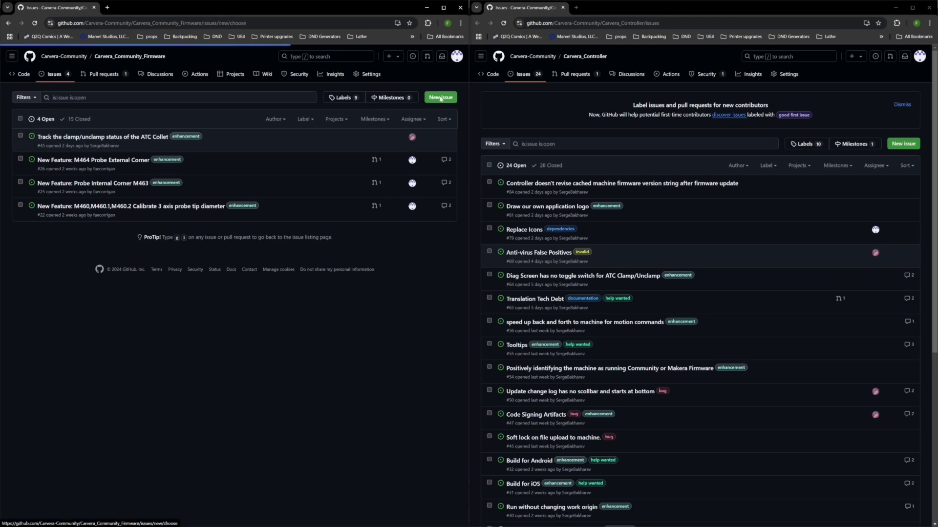
left_click(190, 336)
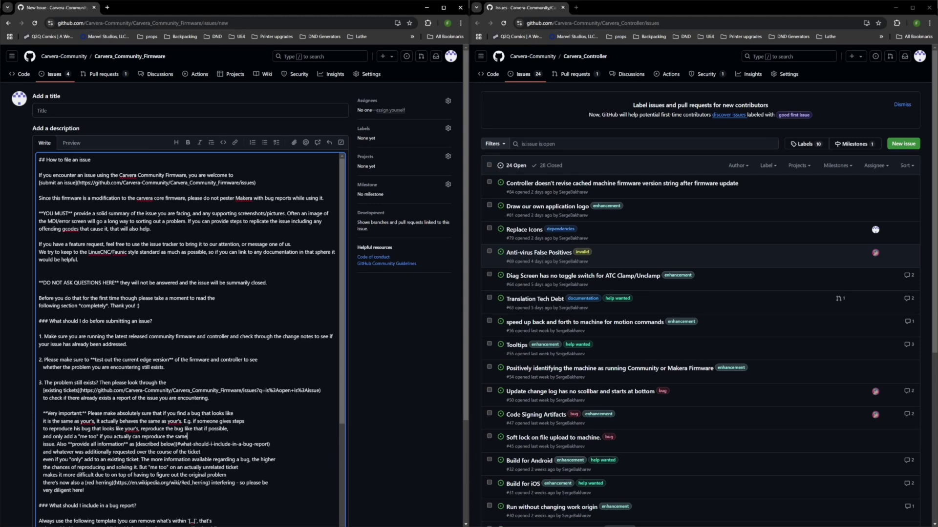
scroll(191, 337, "down", 4)
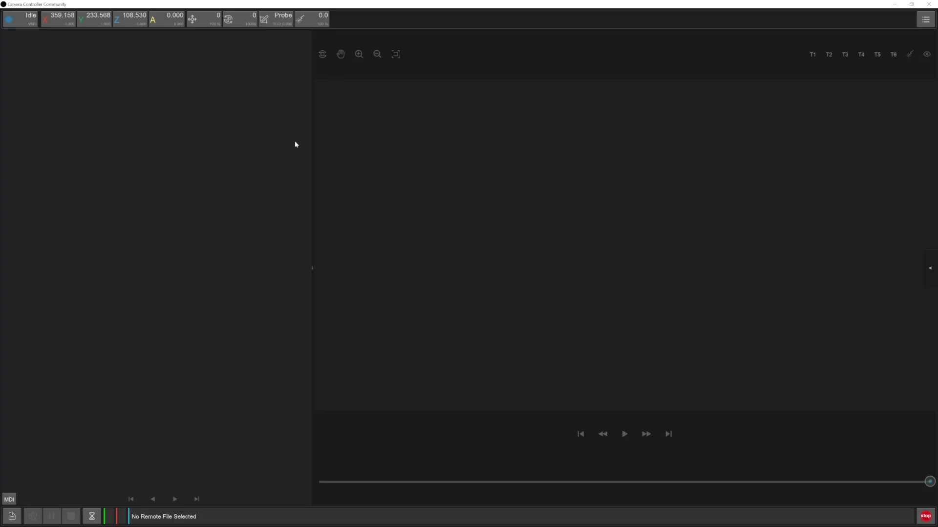
Unclamp the spindle tool from the Tool Status dropdown, sending M490.1.
left_click(279, 19)
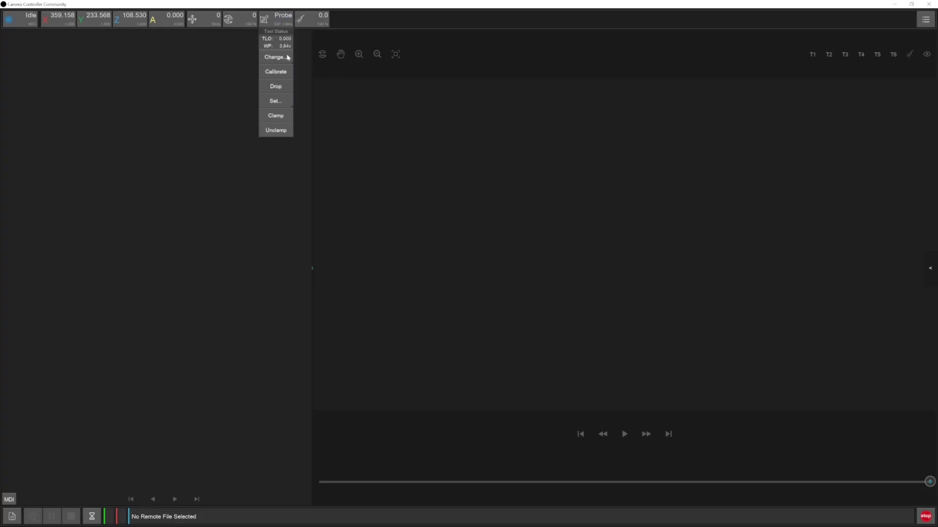
left_click(285, 130)
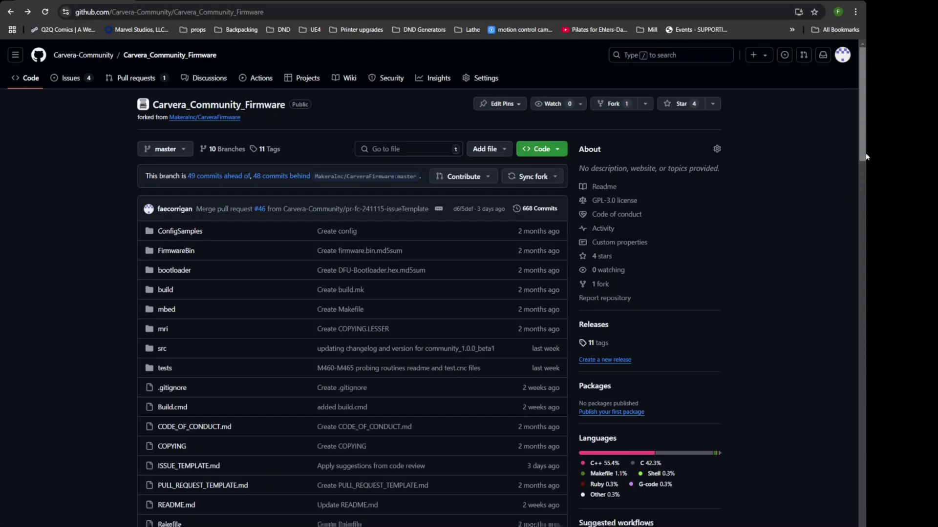
Open the community_1.0.0_beta1 release and expand its Assets list of four files.
scroll(866, 169, "down", 2)
scroll(866, 169, "down", 3)
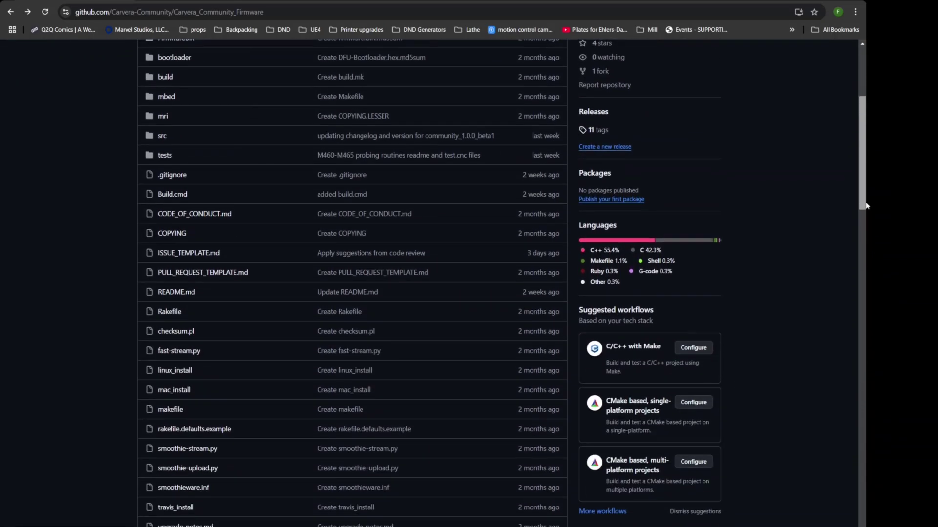
left_click(597, 113)
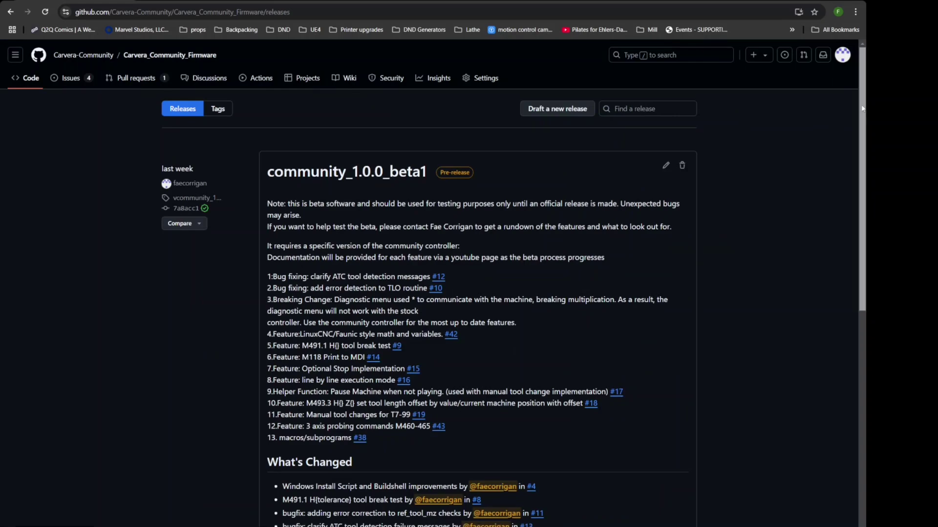
scroll(862, 141, "down", 1)
left_click_drag(863, 141, 858, 333)
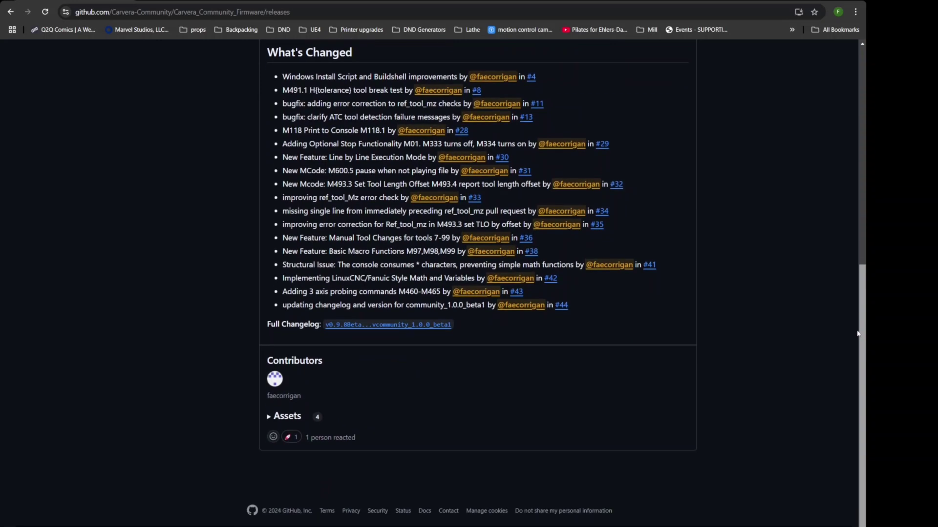
left_click(272, 421)
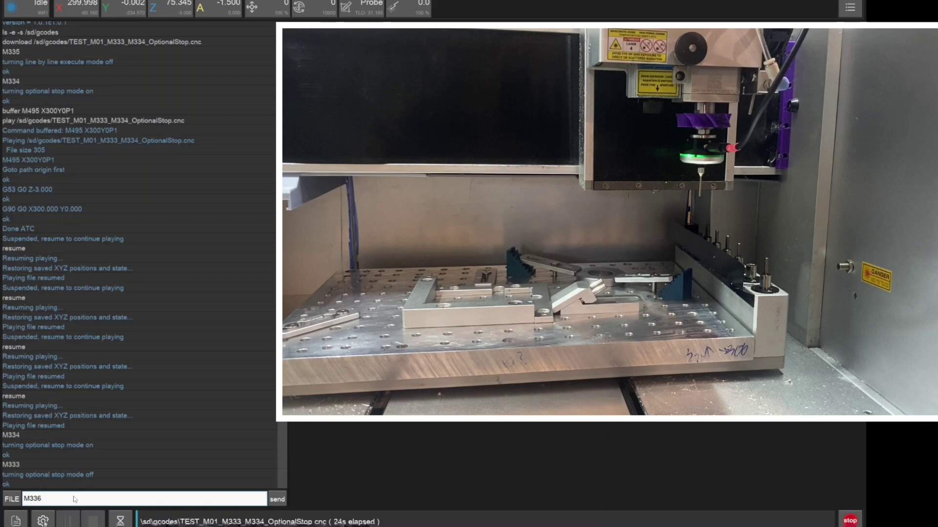
Send M336, then play the OptionalStop test file, resuming at each pause until it finishes.
key("Return")
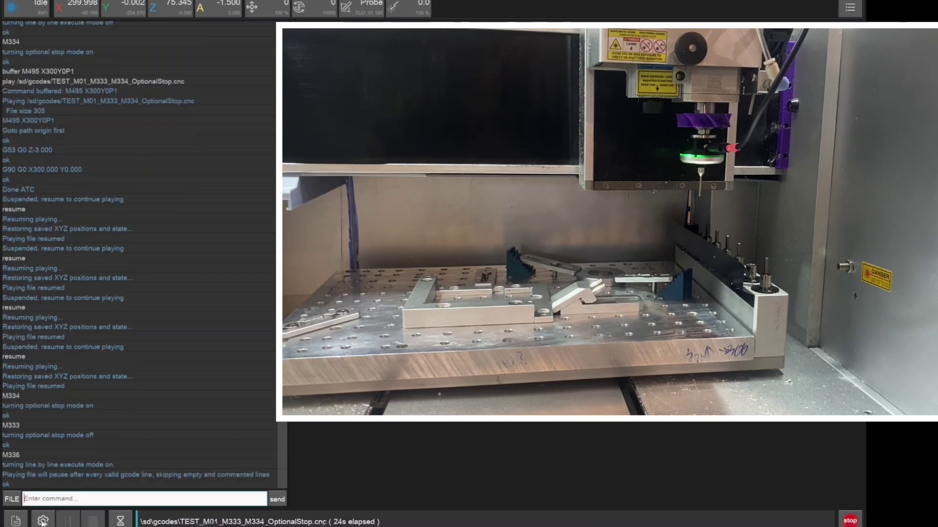
left_click(42, 521)
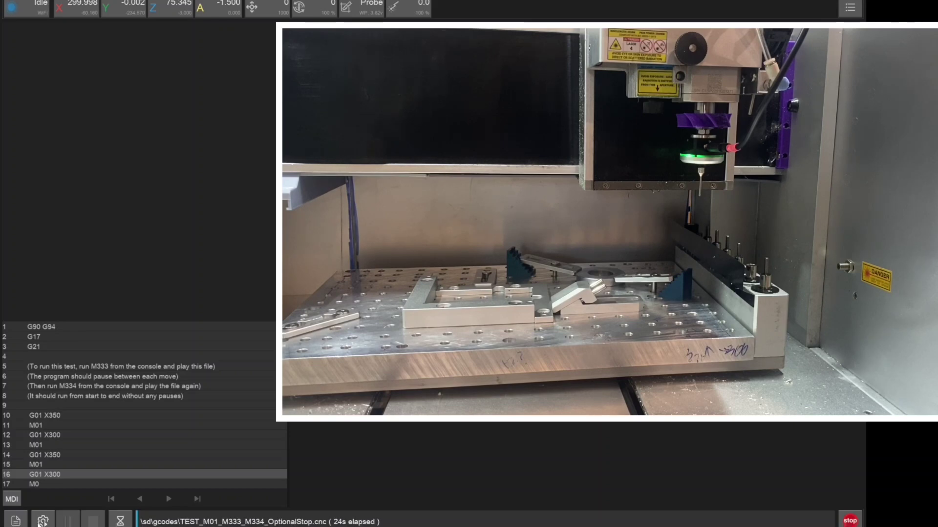
left_click(42, 521)
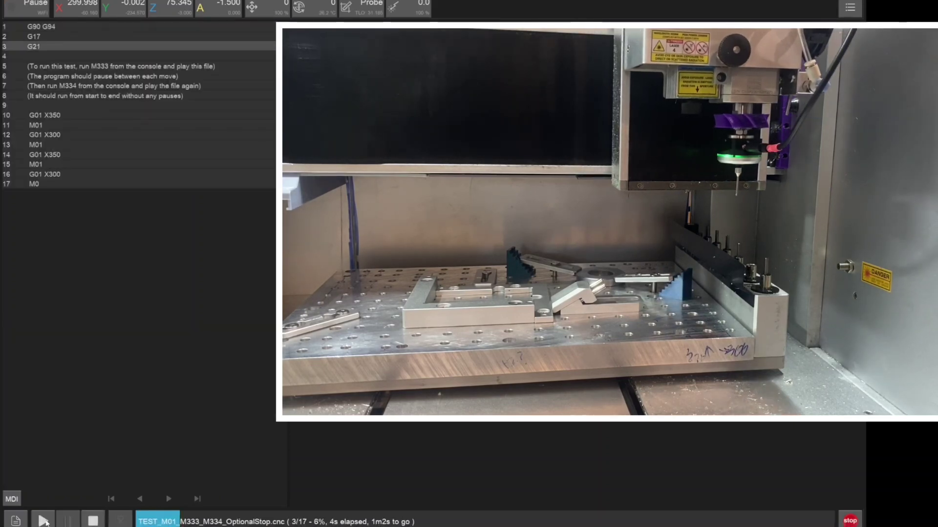
left_click(43, 522)
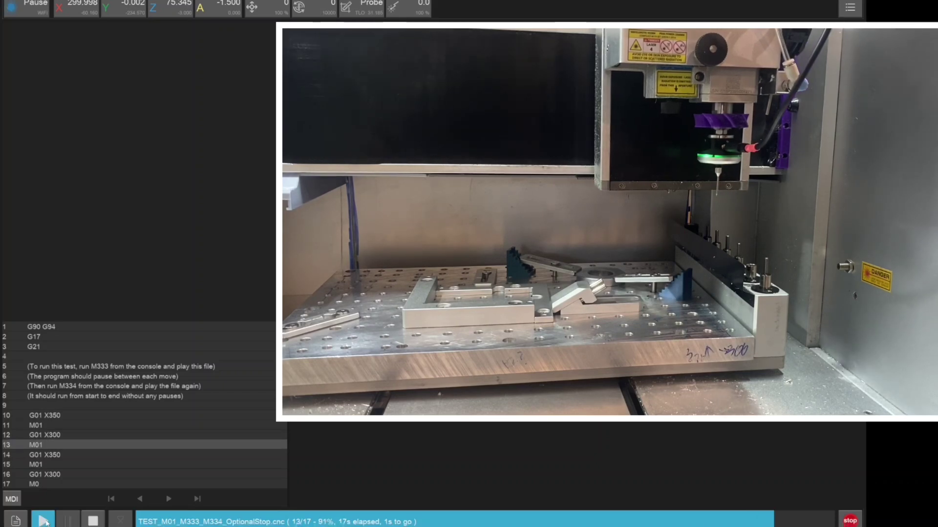
left_click(43, 522)
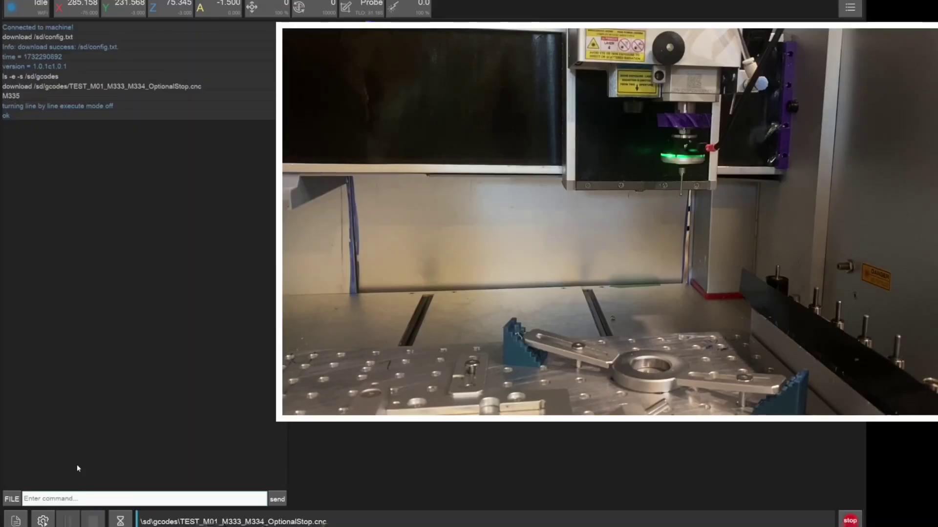
Enable optional stop with M334 and run the OptionalStop file, resuming at each stop.
left_click(51, 500)
type("M334")
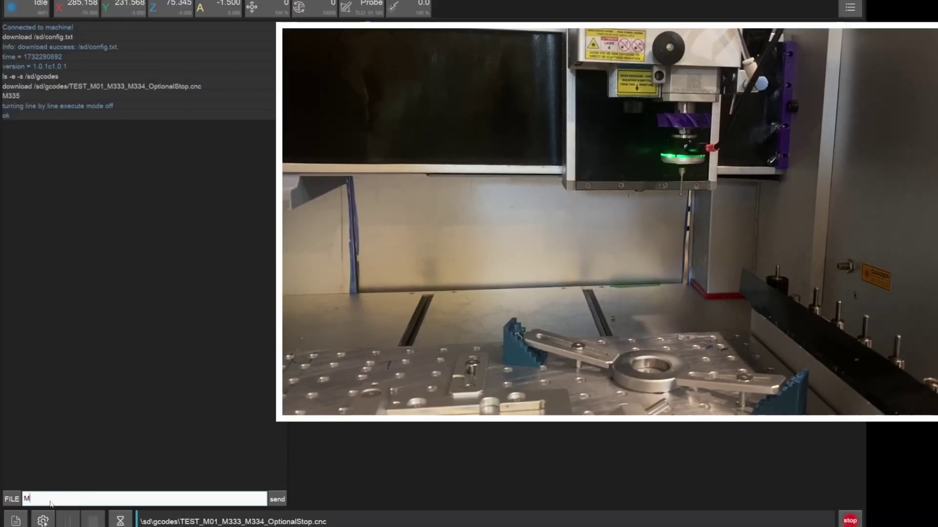
key("Return")
left_click(42, 520)
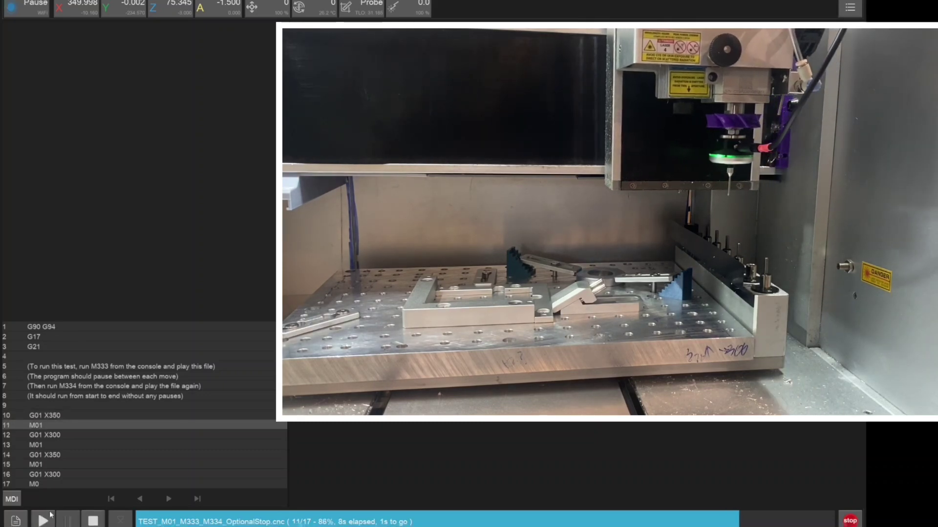
left_click(50, 517)
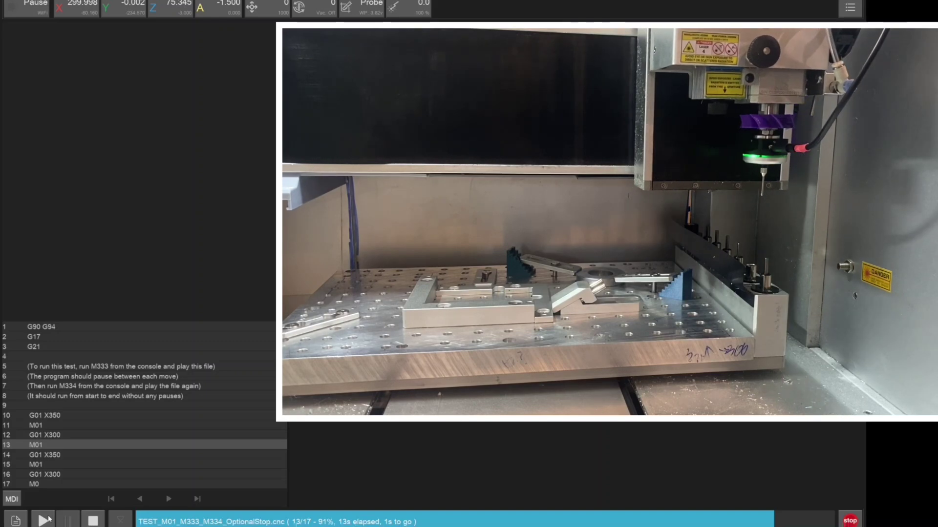
left_click(47, 520)
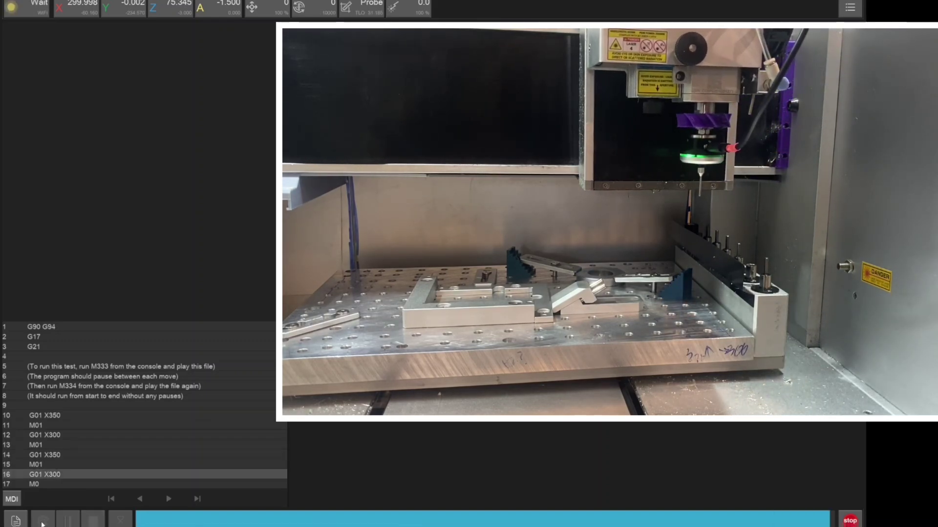
Send M334 again, then enter M333 to turn optional stop off.
left_click(14, 499)
type("M33")
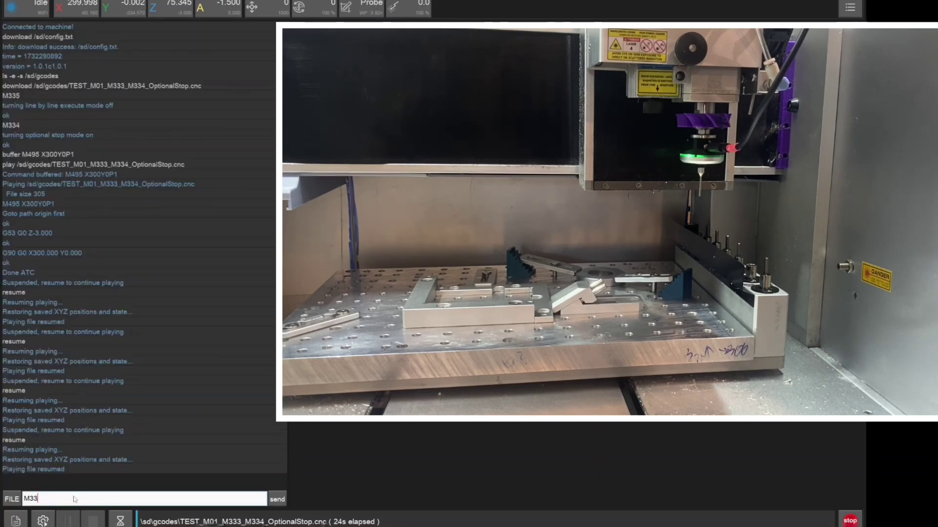
type("4")
key("Return")
type("M333")
key("Return")
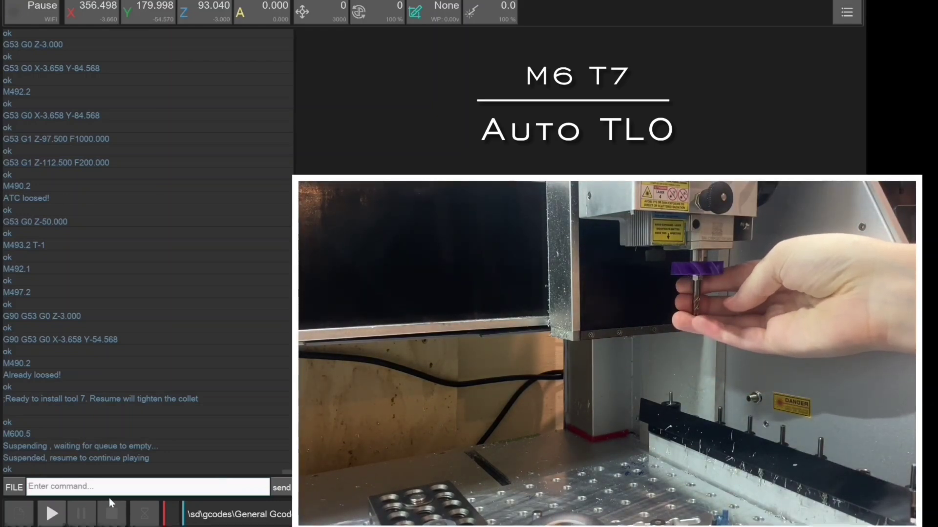
Resume the tool change so T7 clamps and auto-calibrates, then enter M6T98 and M6T25 C0.
left_click(58, 515)
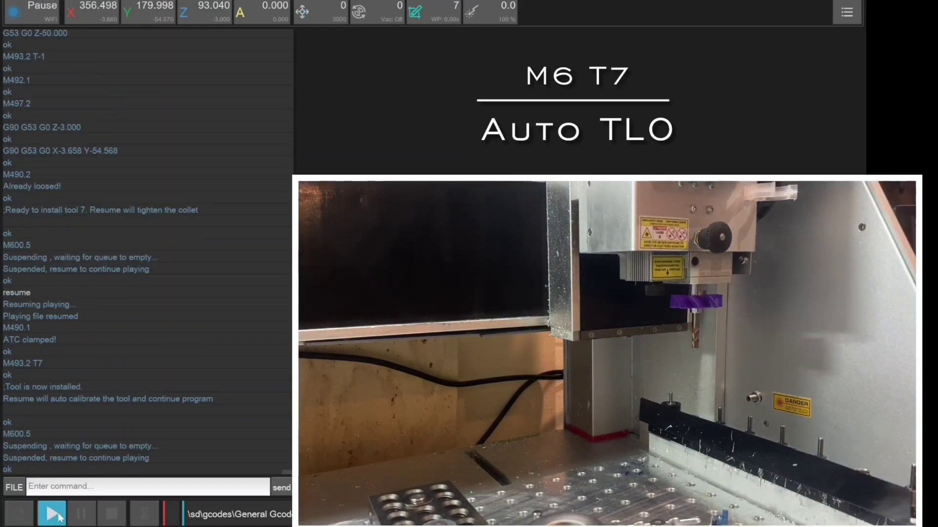
left_click(57, 514)
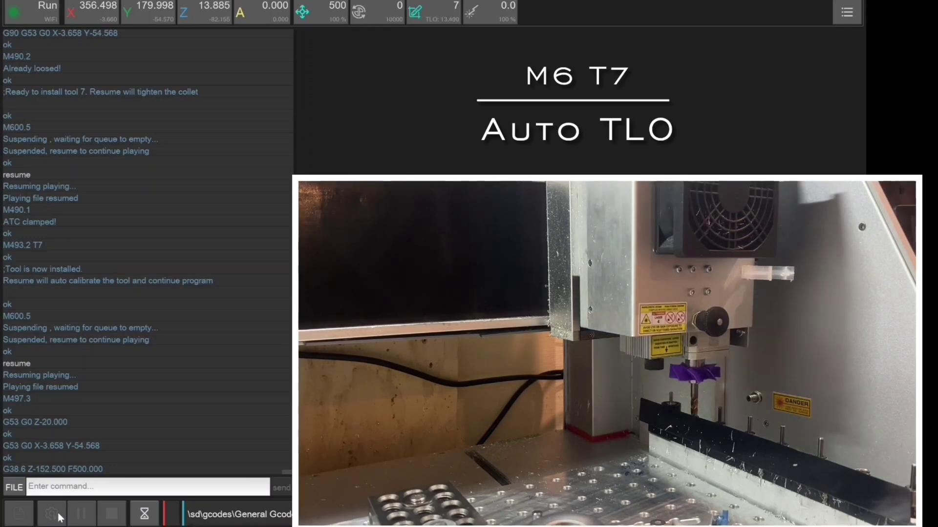
left_click(81, 487)
type("M6T9")
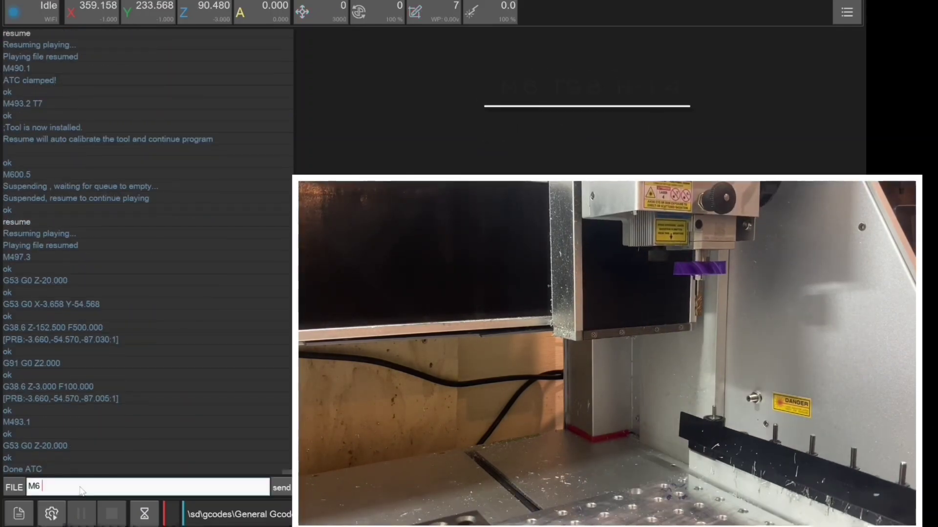
type("8")
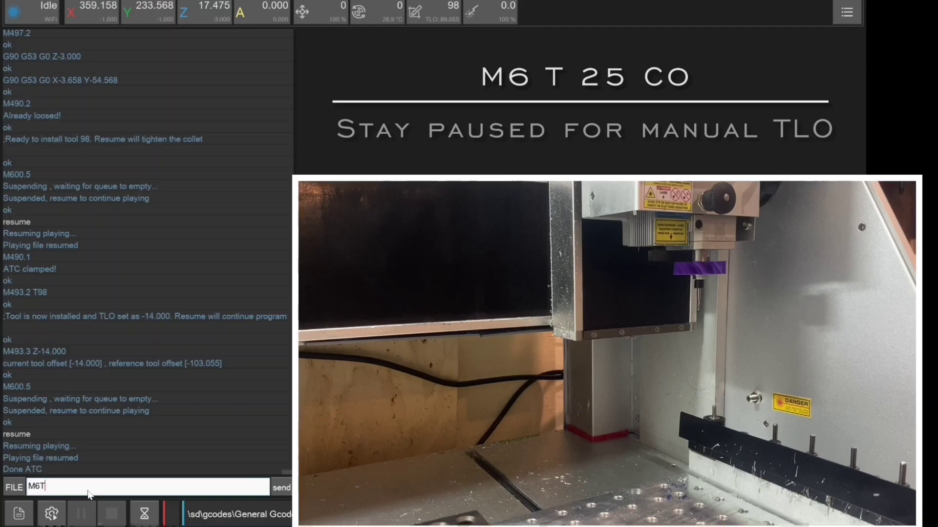
type("25 CO")
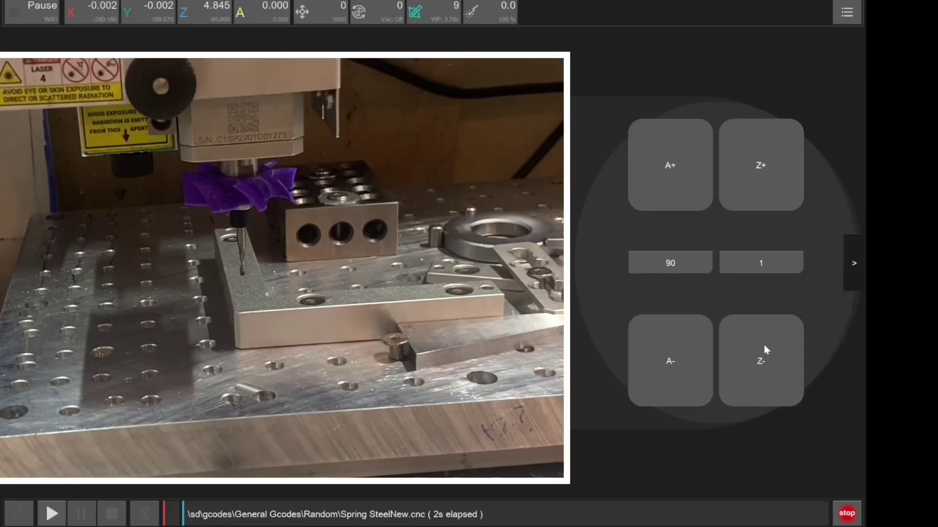
Lower the tool toward the gauge with five 1 mm Z- jogs.
left_click(764, 345)
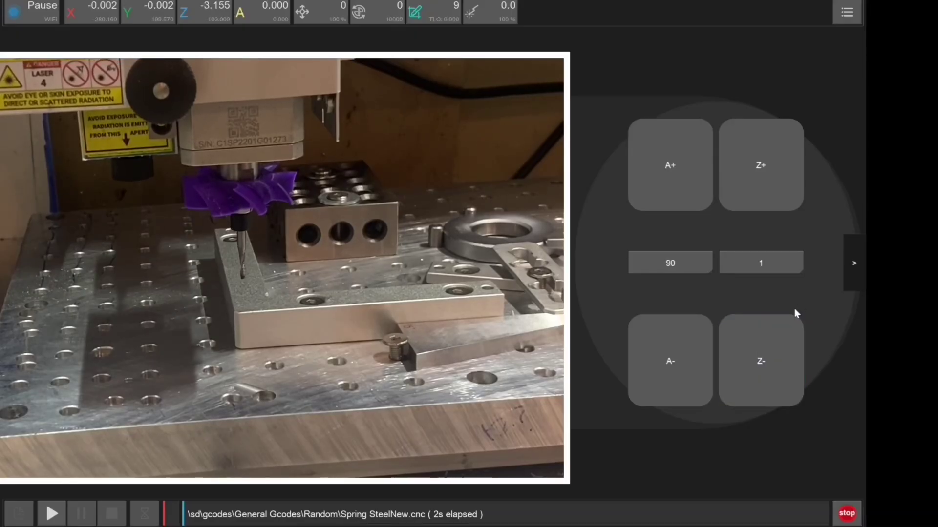
left_click(768, 345)
left_click(767, 346)
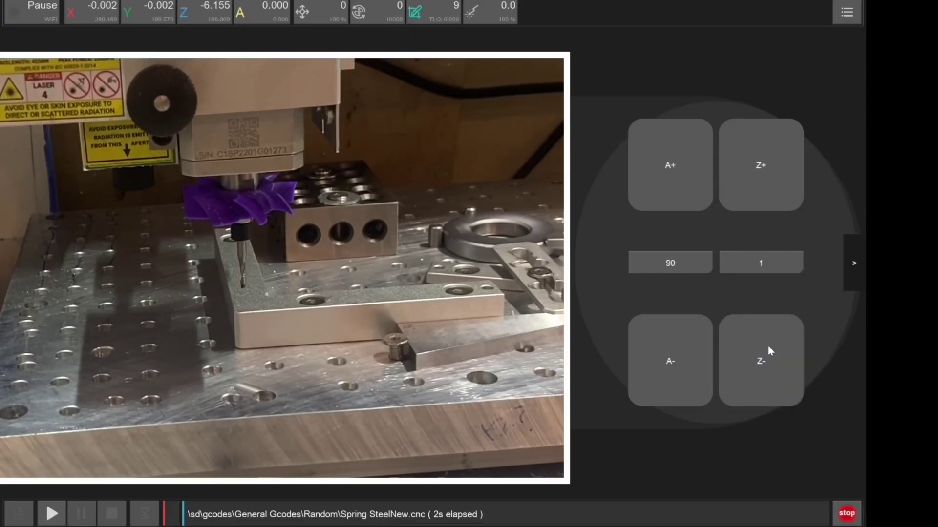
left_click(767, 346)
left_click(768, 346)
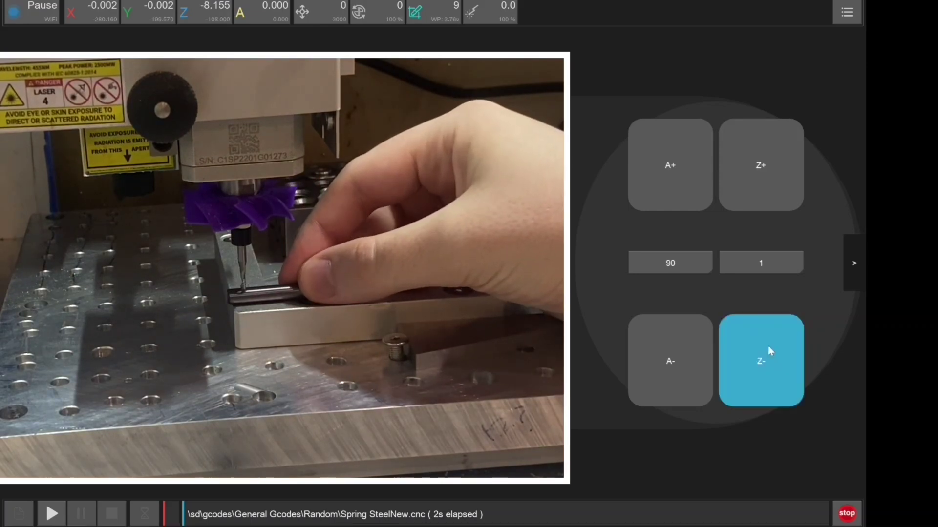
Switch to 0.01 mm steps and raise Z until the endmill slips under the gauge at -8.725.
left_click(761, 262)
left_click(766, 368)
left_click(751, 176)
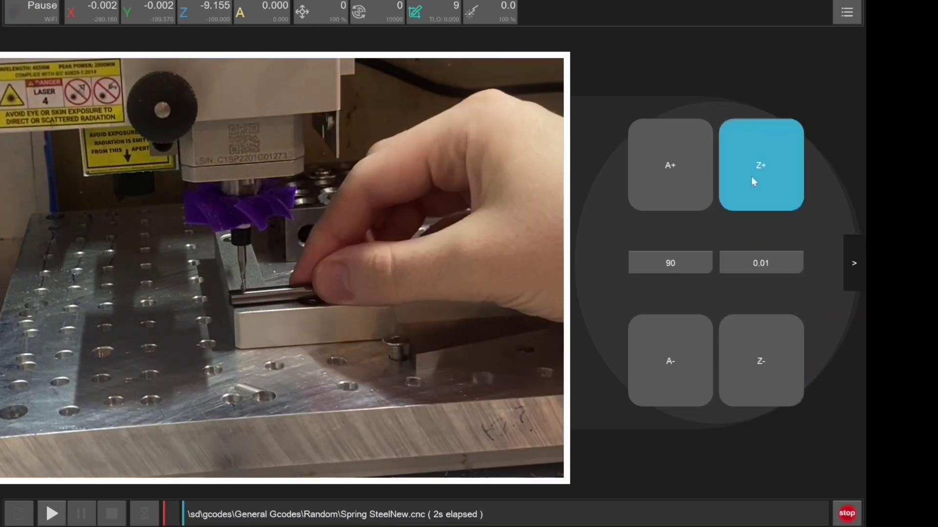
left_click(751, 177)
left_click(752, 176)
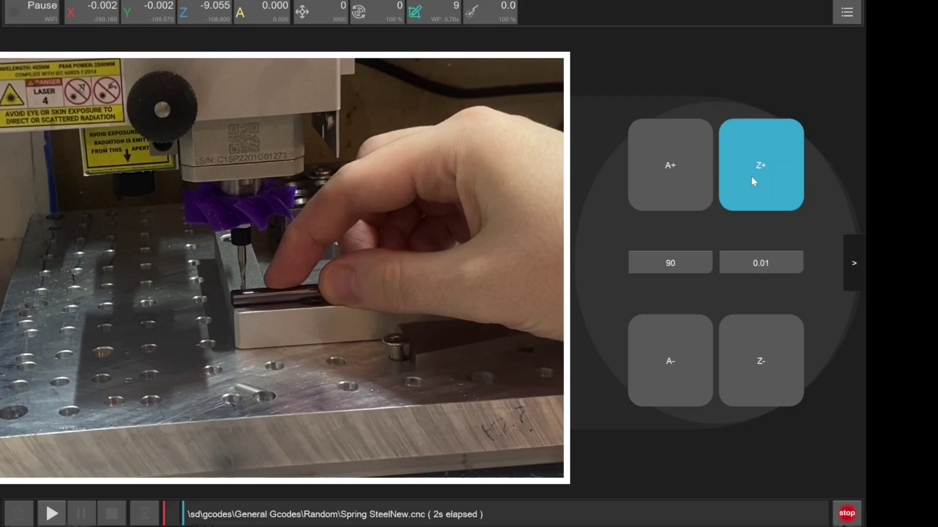
left_click(751, 177)
left_click(751, 176)
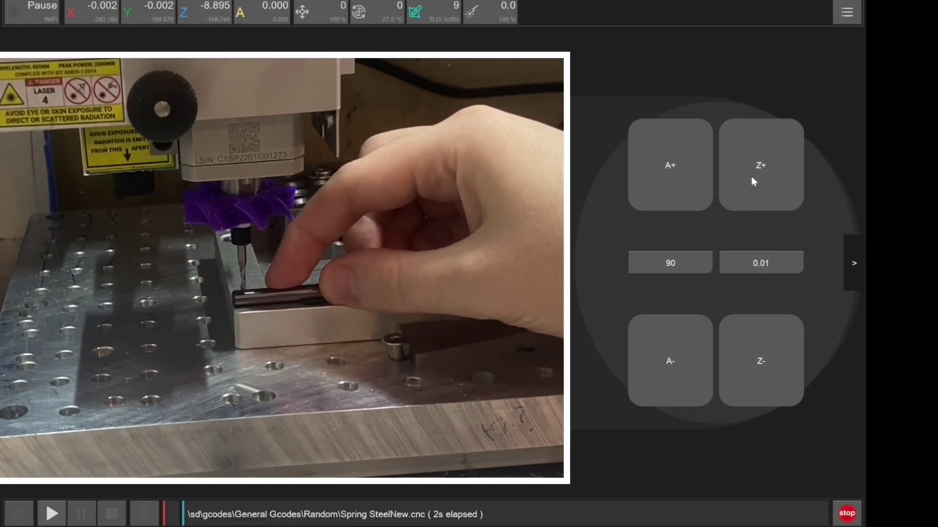
left_click(751, 177)
left_click(751, 176)
left_click(751, 177)
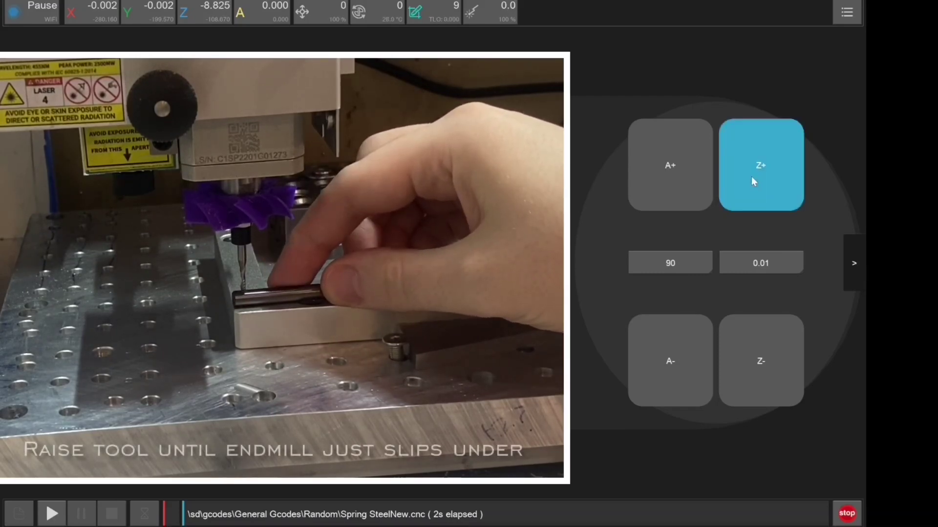
left_click(751, 177)
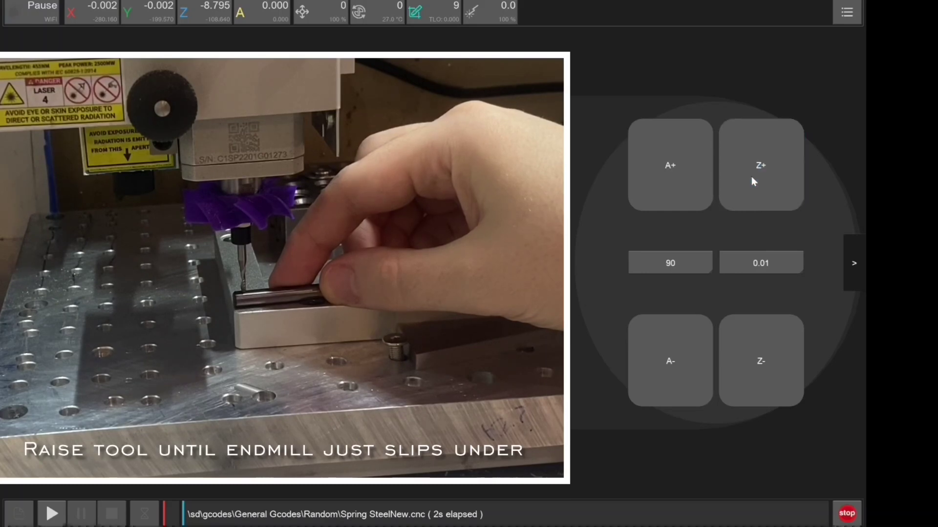
left_click(751, 177)
left_click(751, 176)
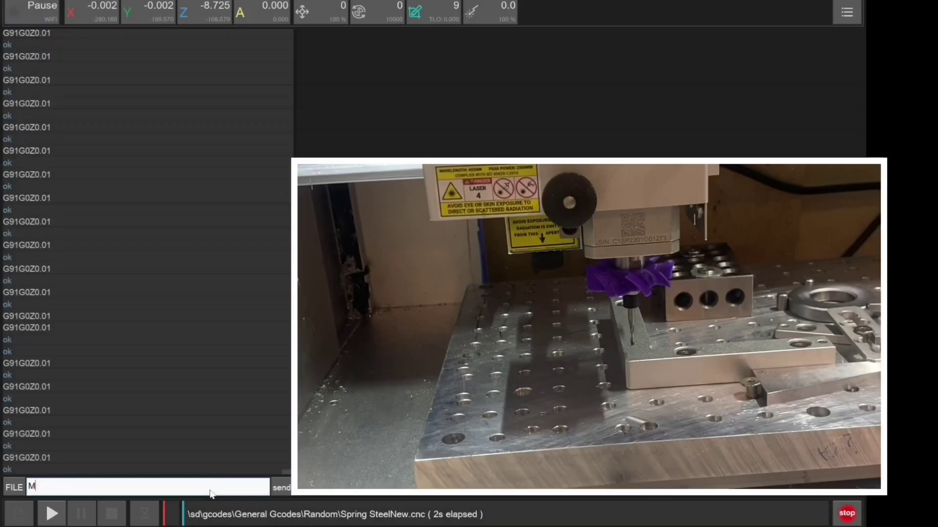
Send M493.3 H6 to set the tool offset from the 6 mm known height.
type("493.3 H6")
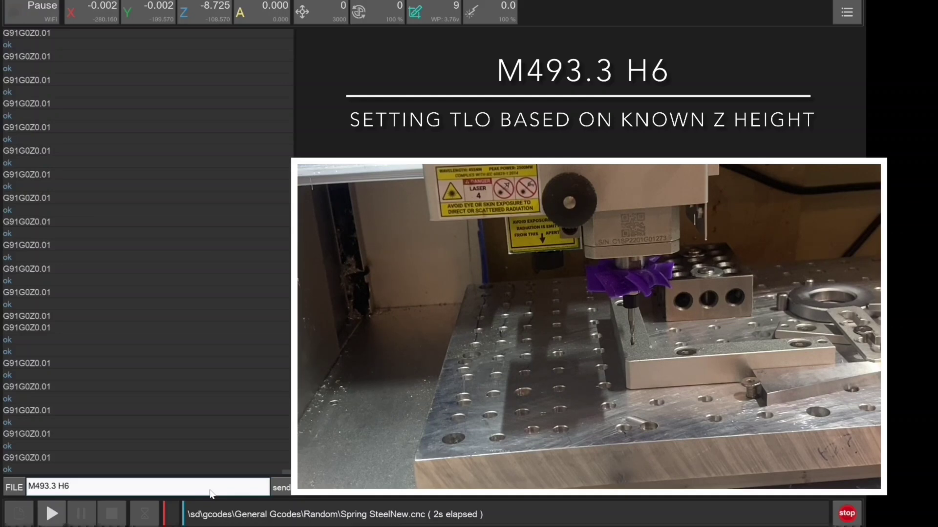
key("Return")
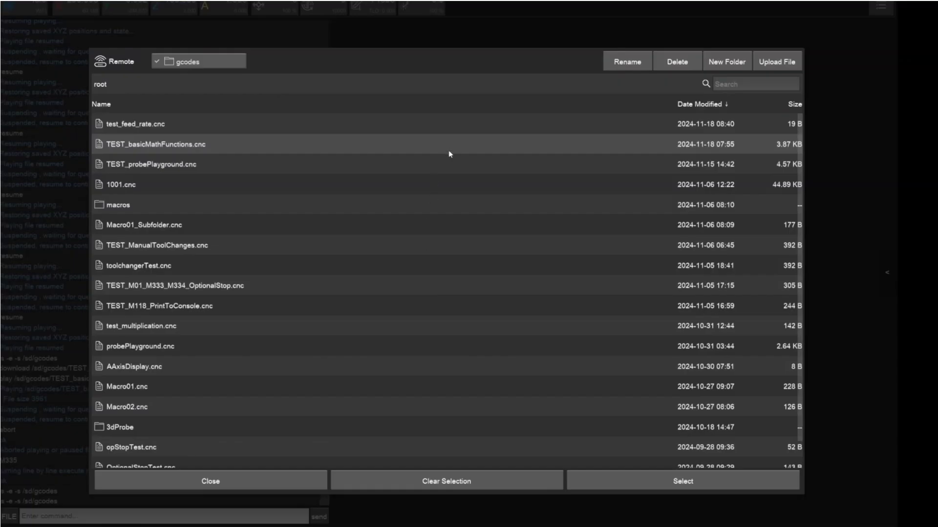
Load and run TEST_basicMathFunctions.cnc, then highlight test lines 5, 7 and 10.
left_click(656, 483)
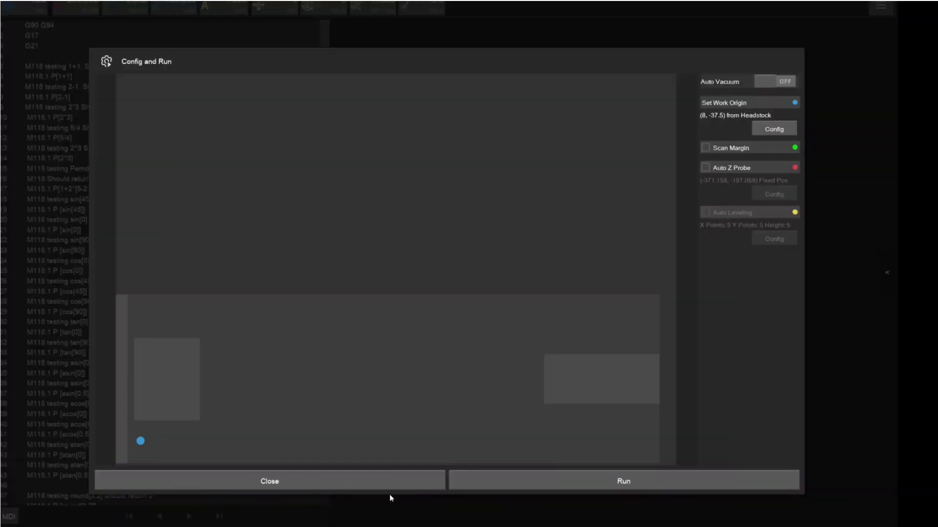
left_click(479, 483)
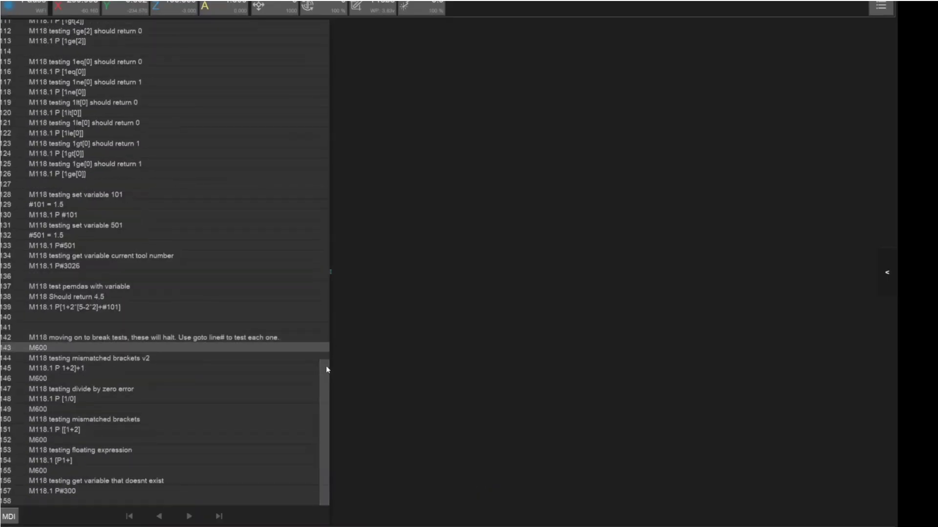
left_click_drag(324, 373, 327, 19)
left_click(94, 67)
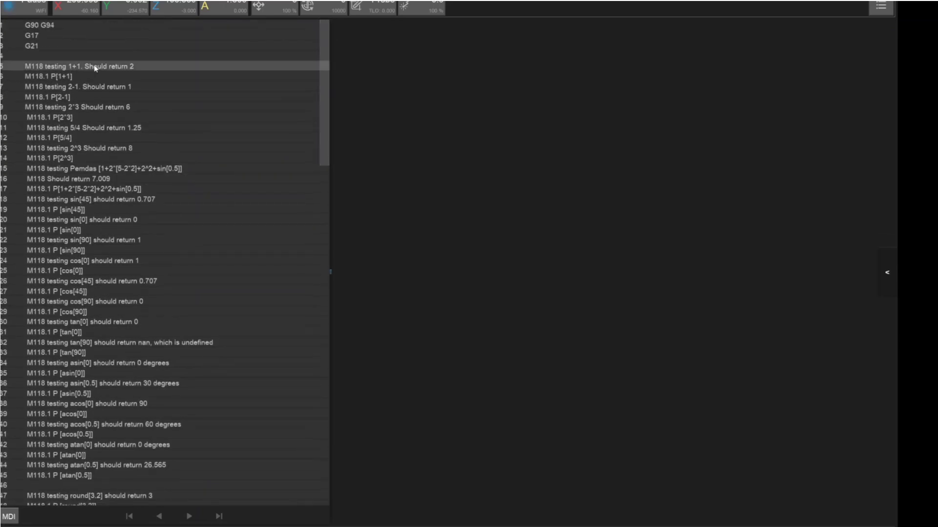
left_click(85, 86)
left_click(54, 117)
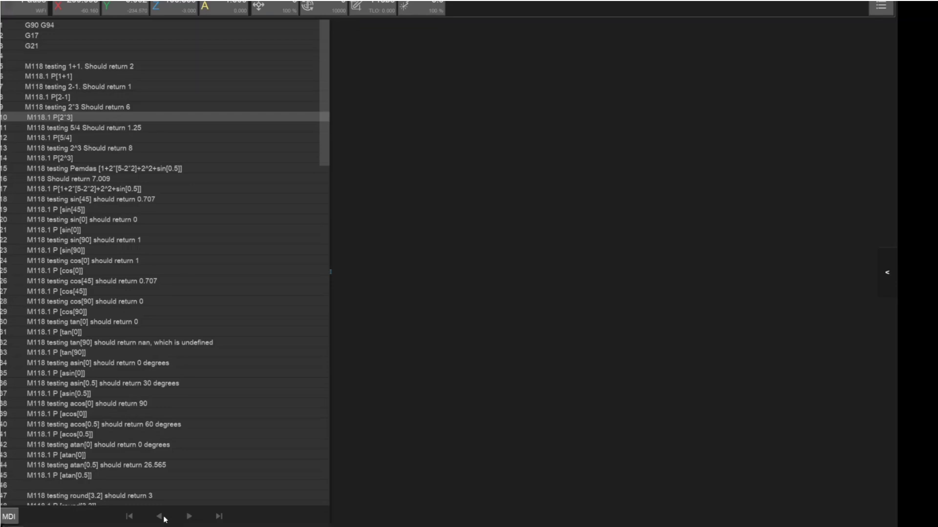
left_click(9, 516)
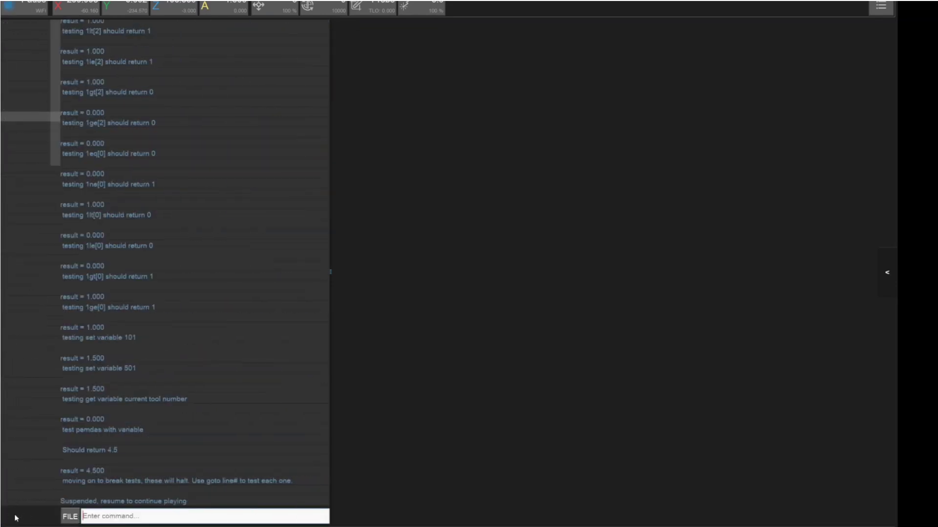
scroll(178, 274, "up", 15)
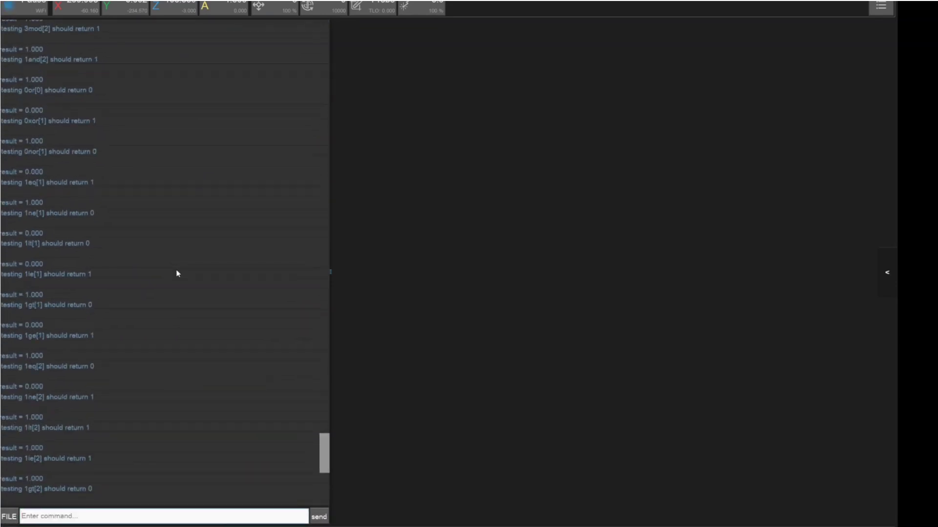
scroll(177, 274, "up", 15)
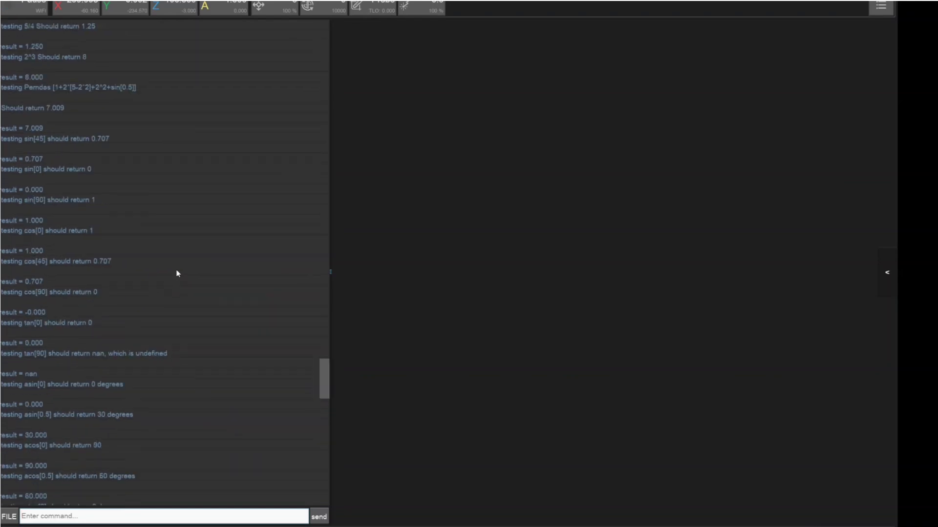
scroll(177, 273, "up", 2)
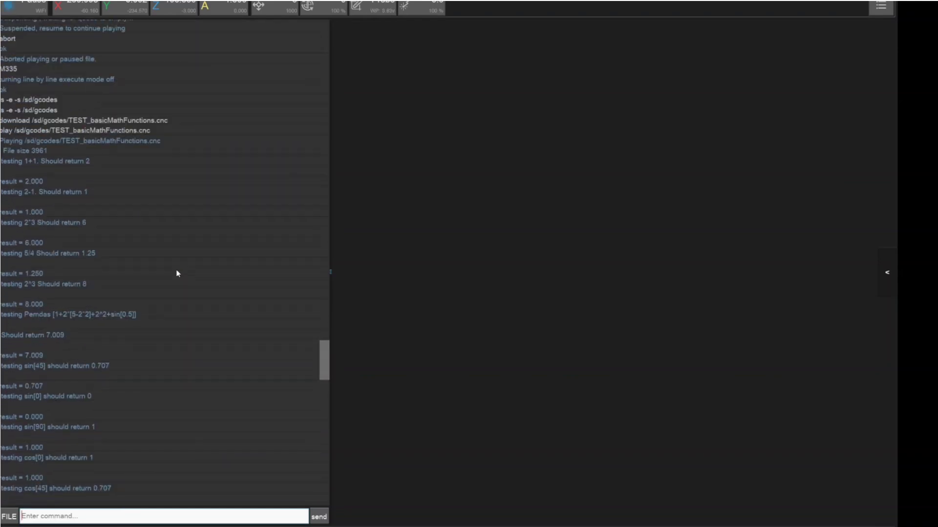
scroll(177, 273, "down", 2)
scroll(177, 273, "down", 2)
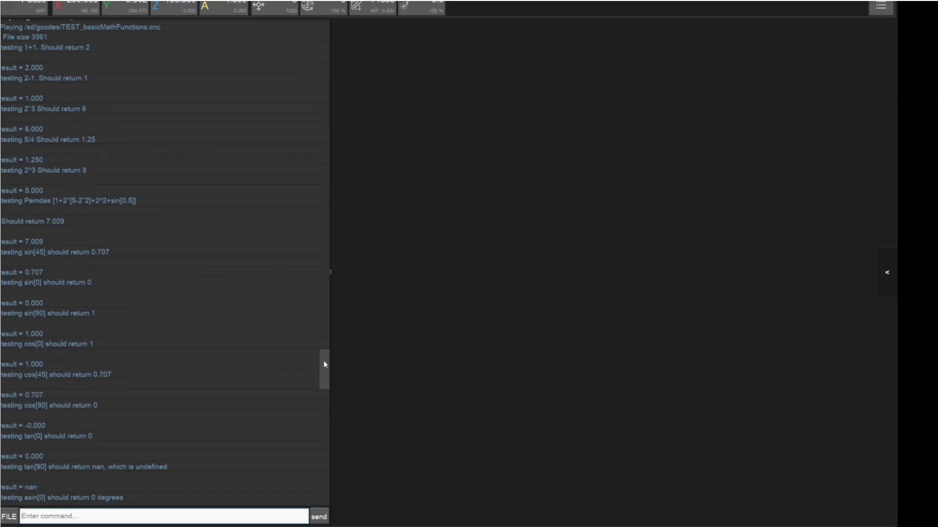
left_click_drag(325, 372, 325, 389)
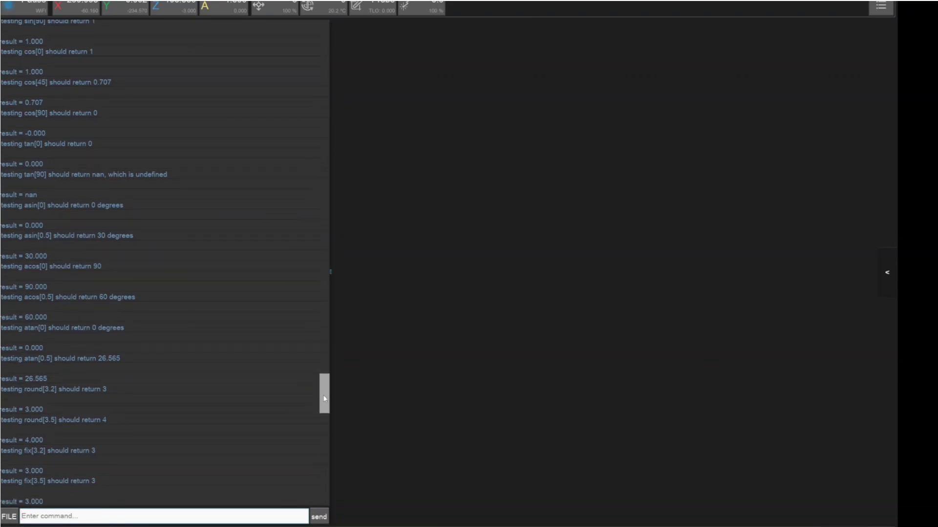
left_click_drag(325, 398, 324, 403)
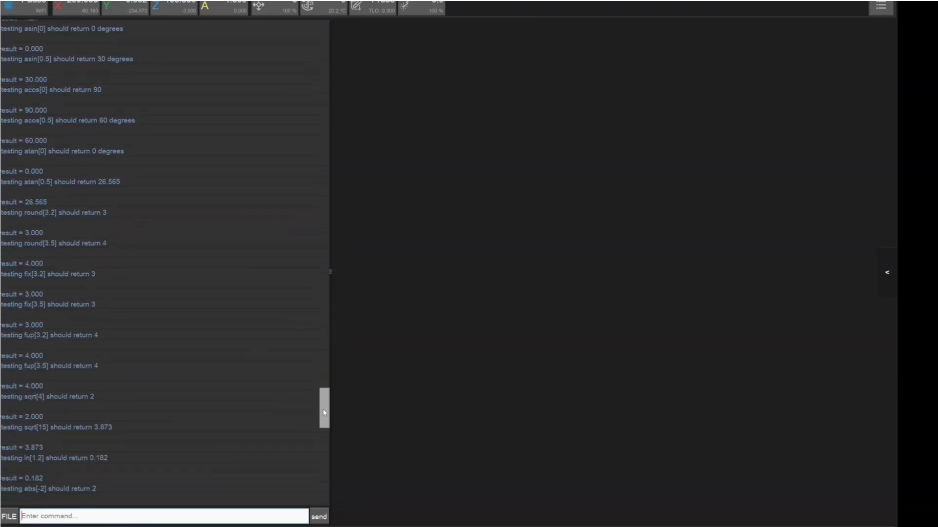
left_click_drag(323, 416, 323, 421)
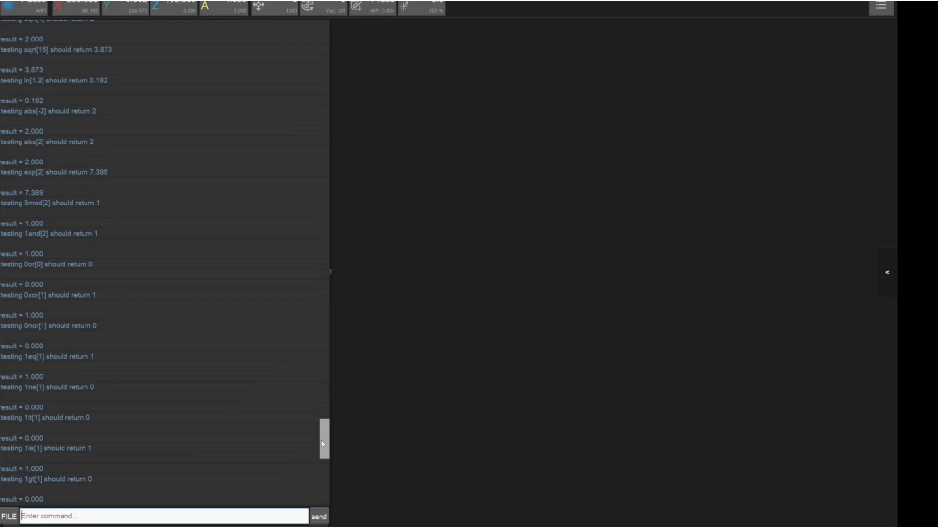
left_click_drag(322, 443, 321, 493)
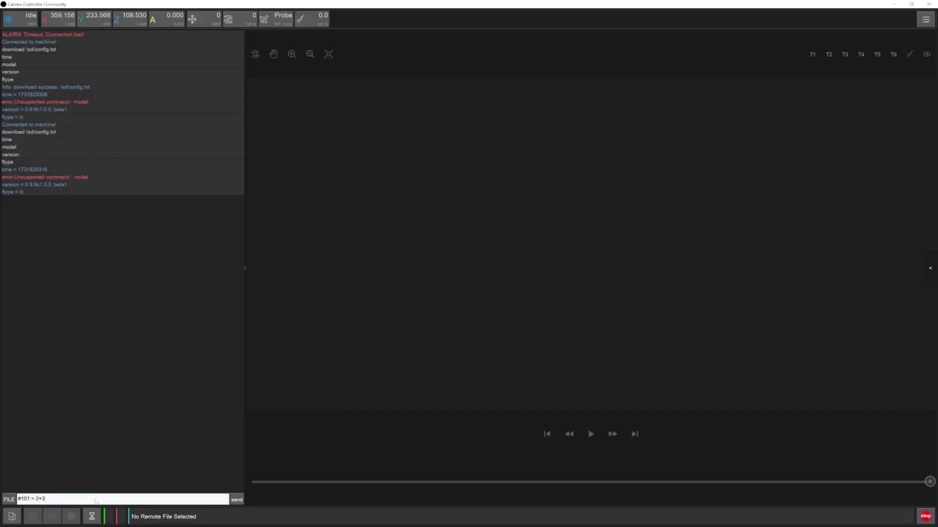
Set variable #101 = 2+3 (5.0000) and stage 'G90 G01 X#5041-#101' in the command box unsent.
key("Return")
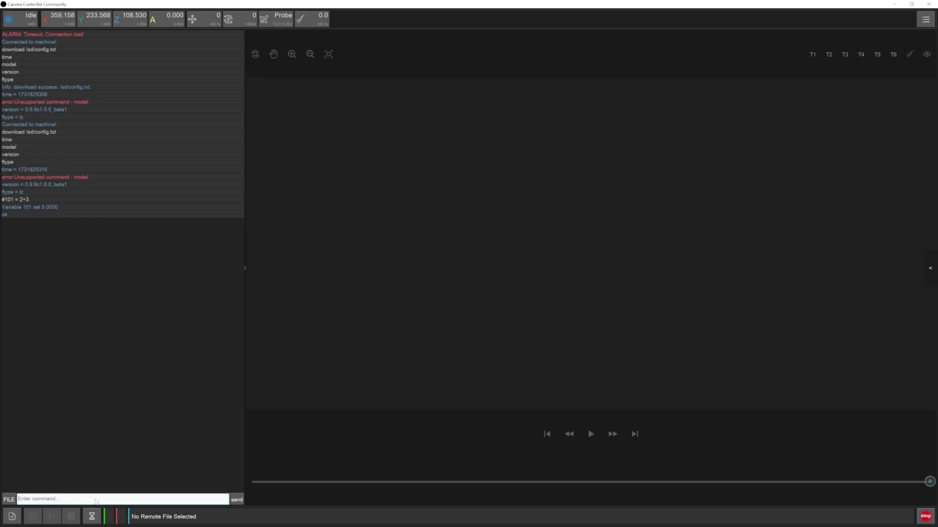
type("G90 G01 X#5041-#101")
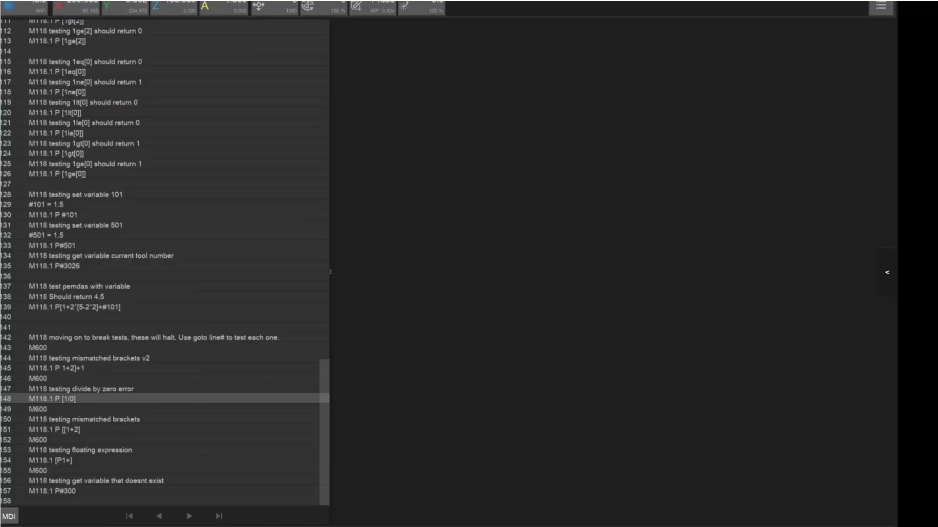
Run 'M118.1 P [1/0]' in the console without its line number, which returns nan.
left_click(8, 517)
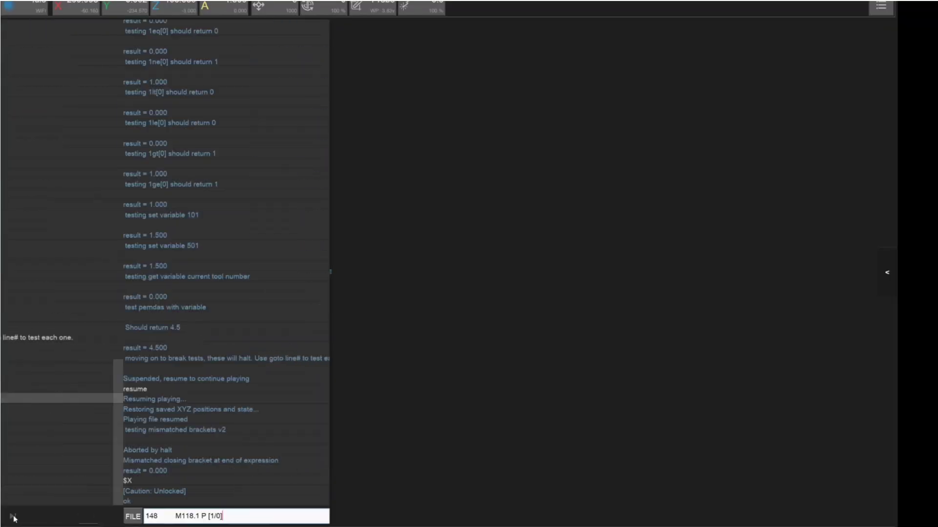
left_click_drag(52, 516, 3, 518)
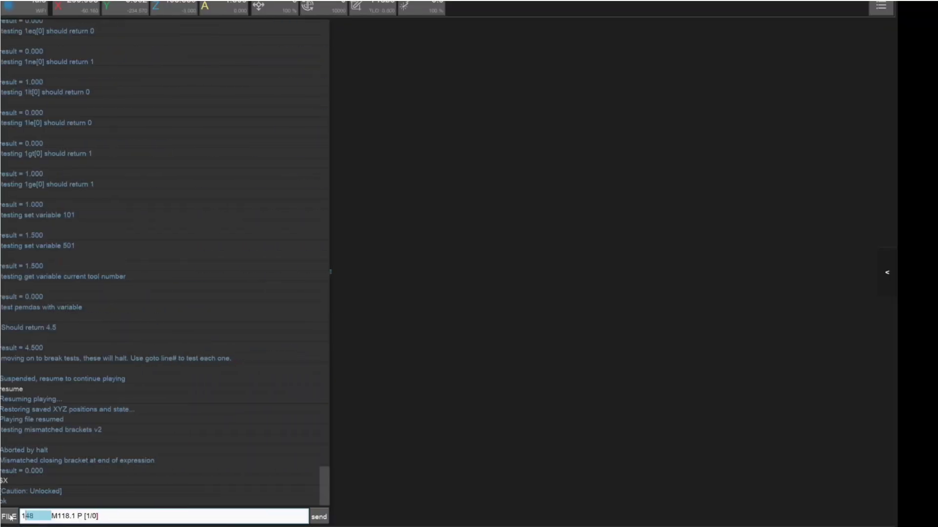
key("BackSpace")
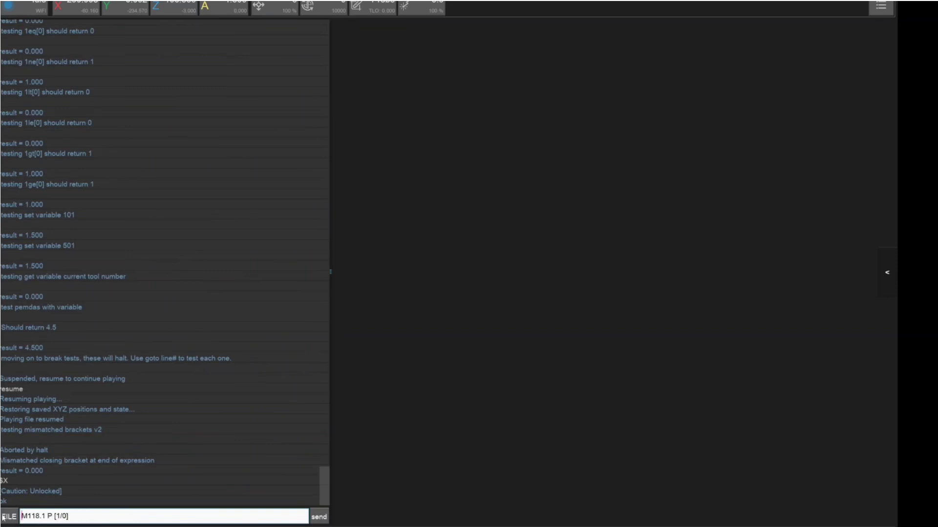
key("Return")
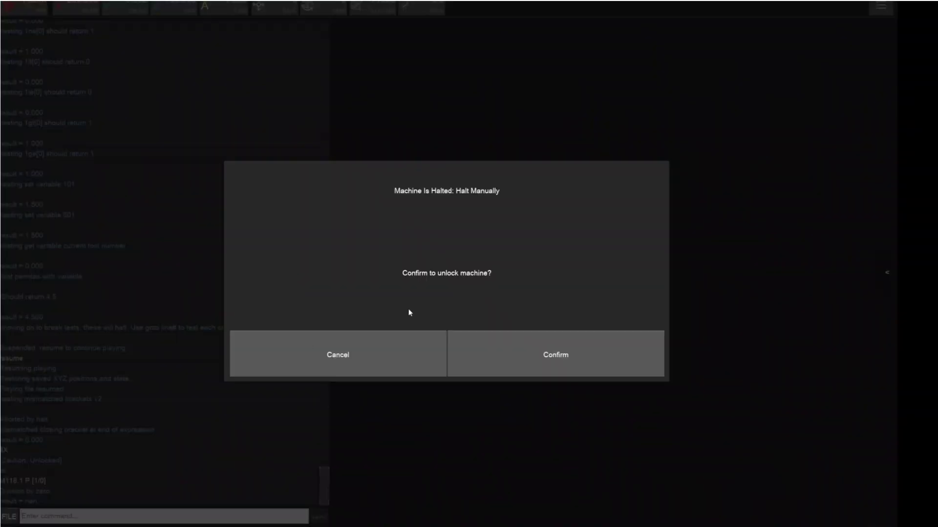
Confirm the unlock of the halted machine and return to the G-code listing at line 151.
left_click(491, 335)
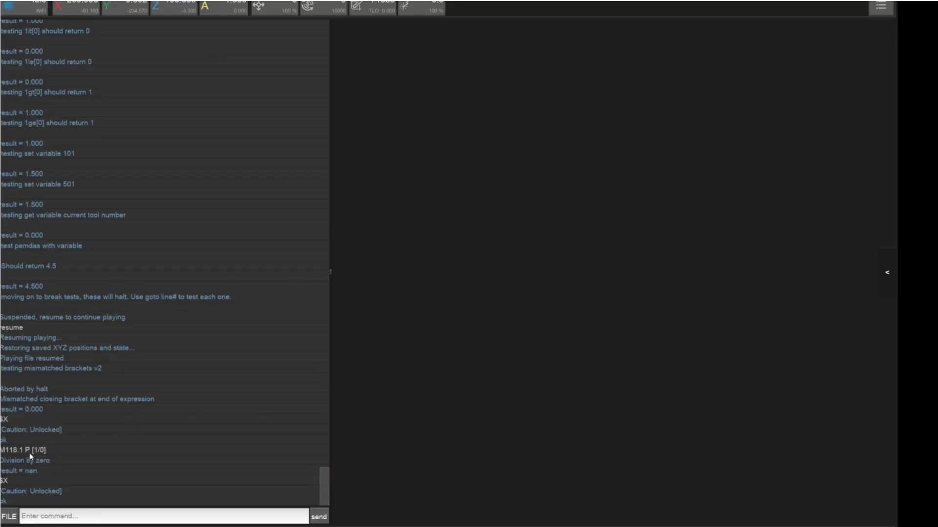
left_click(15, 518)
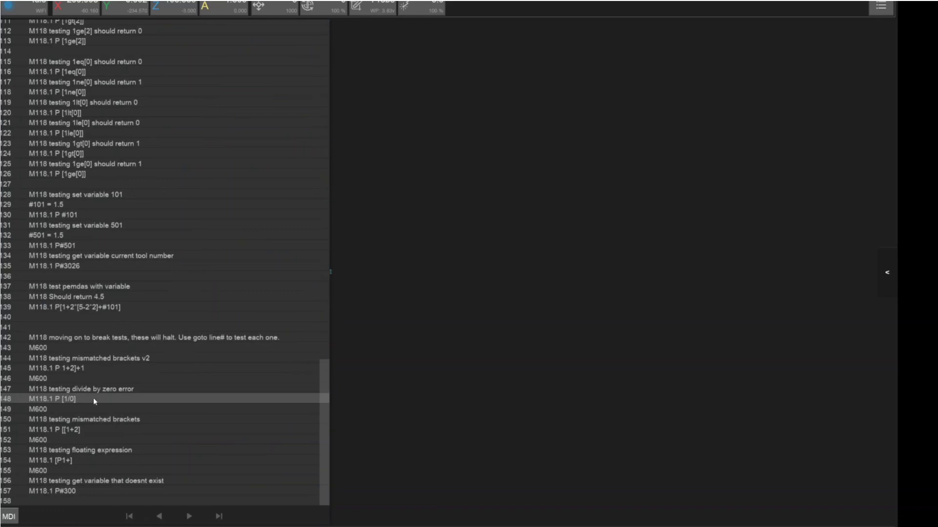
left_click(66, 434)
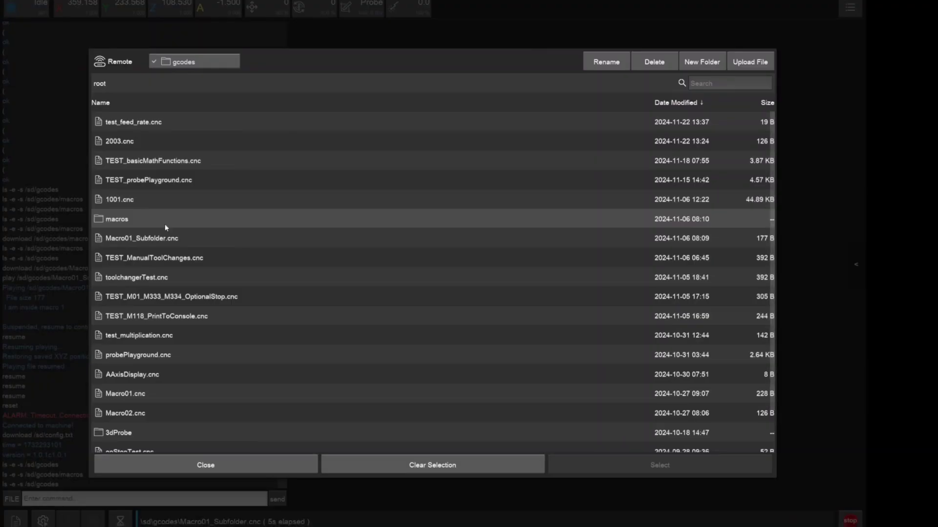
Load macros/2003.cnc and view its line that prints 'I am inside macro 2'.
double_click(165, 224)
left_click(198, 128)
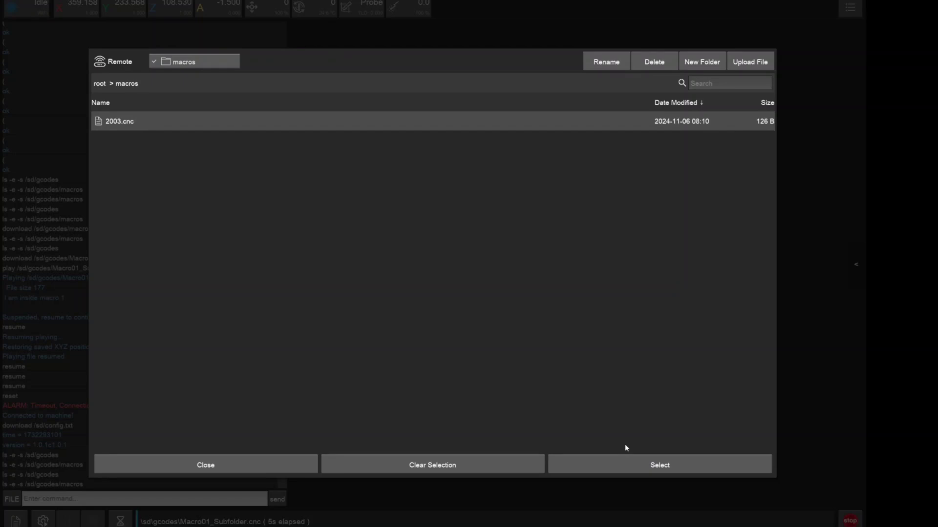
left_click(619, 464)
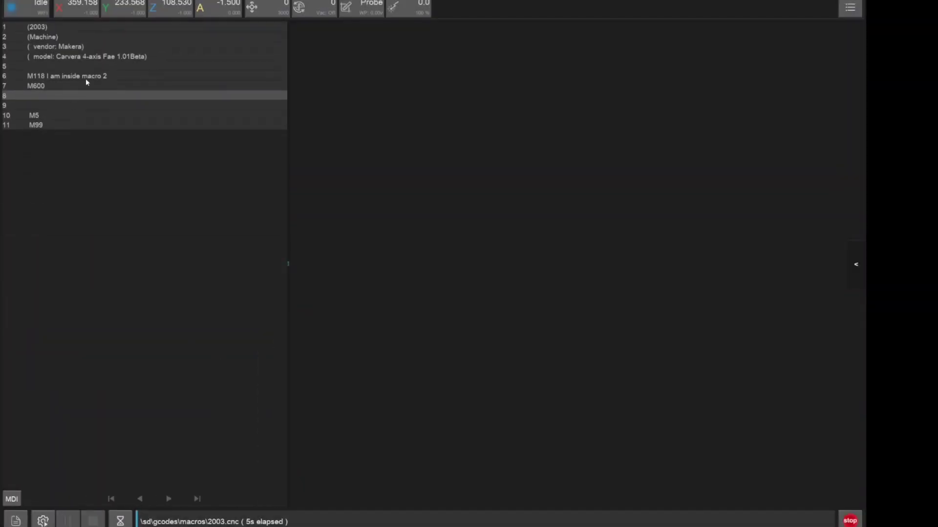
left_click(111, 74)
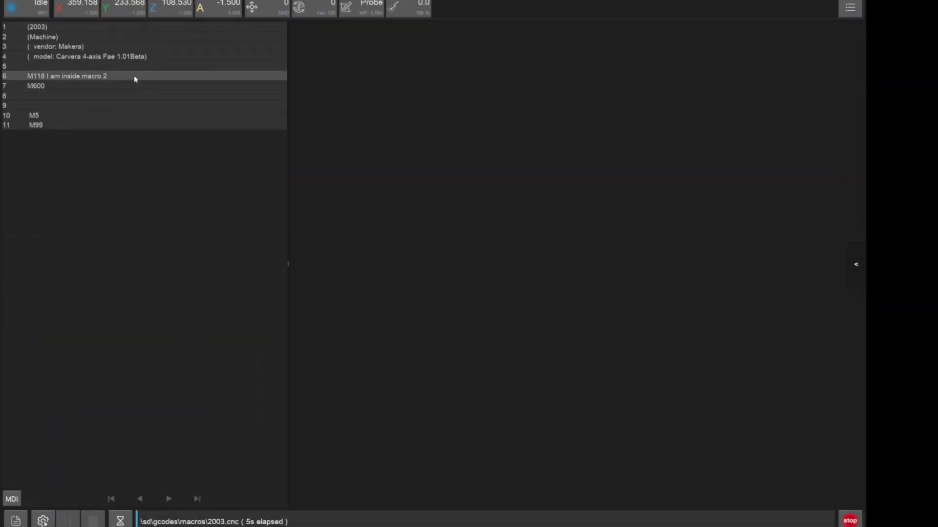
Load gcodes/Macro01_Subfolder.cnc and view the line that calls macro 2003.
left_click(23, 521)
left_click(207, 61)
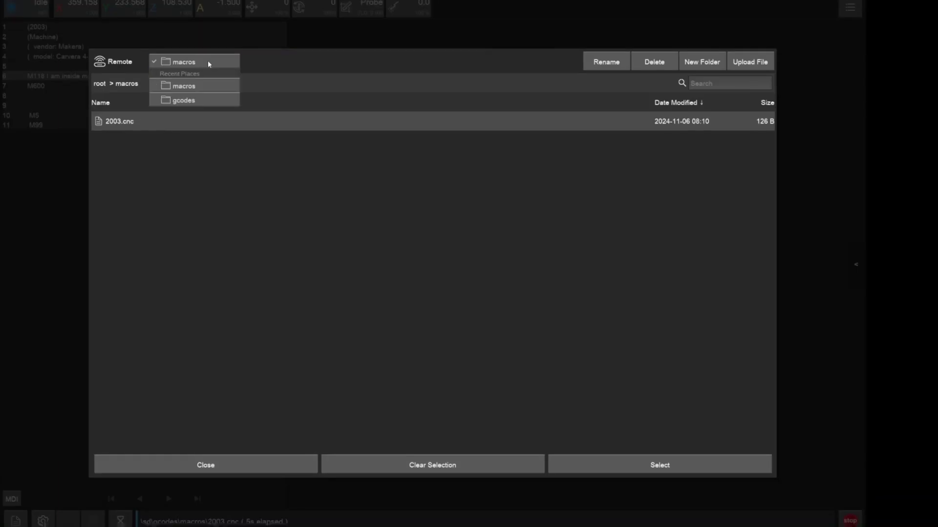
left_click(192, 101)
left_click(148, 237)
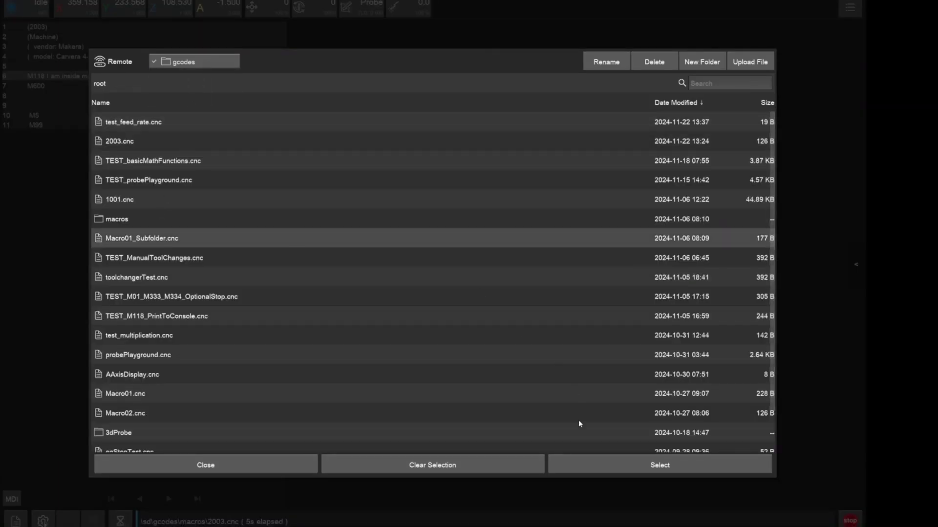
left_click(579, 466)
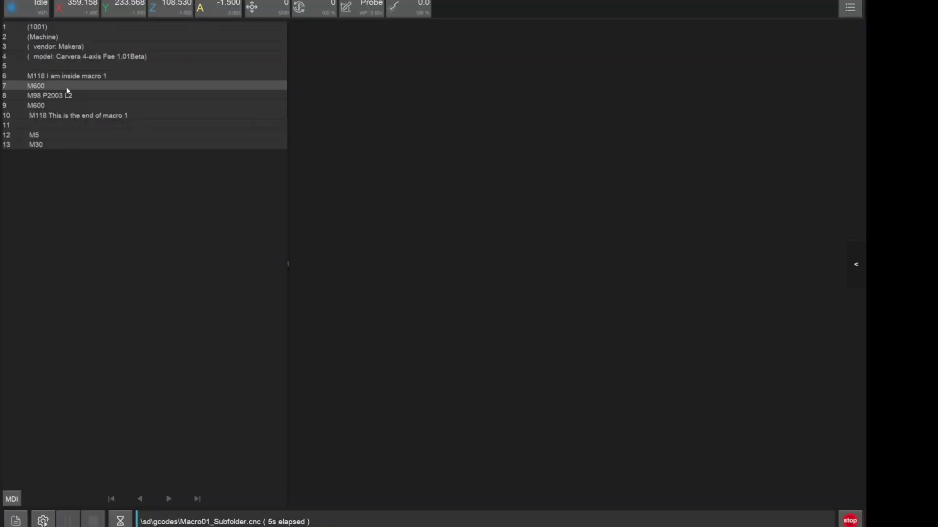
left_click(89, 100)
Run Macro01_Subfolder.cnc, watch the console, and resume it past the pause.
left_click(43, 520)
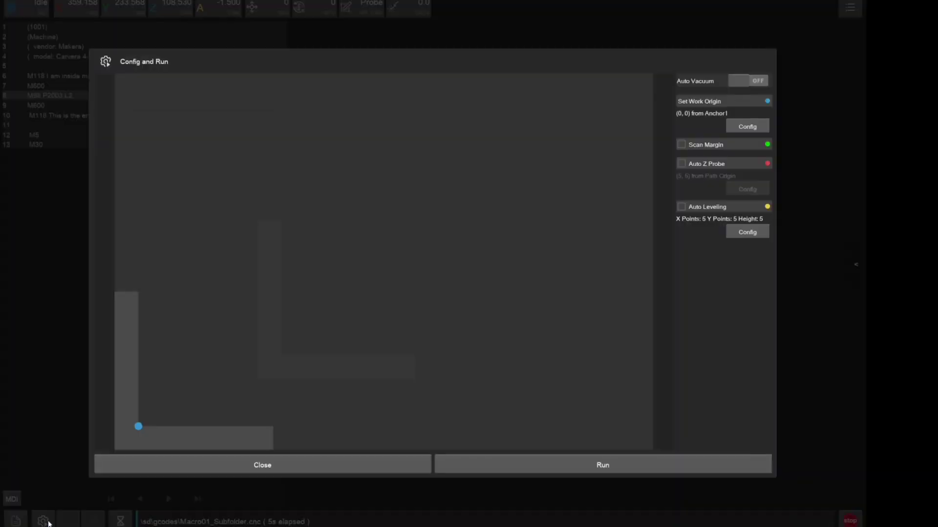
left_click(619, 463)
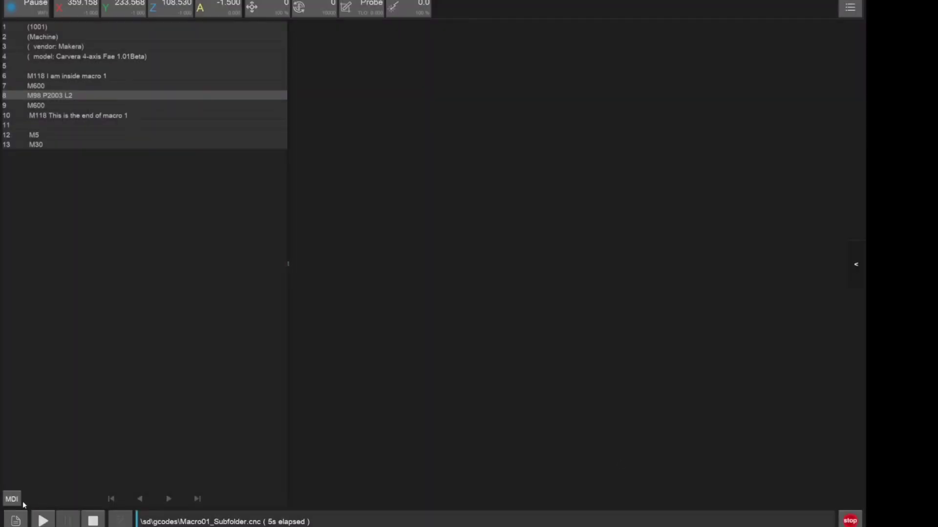
left_click(21, 502)
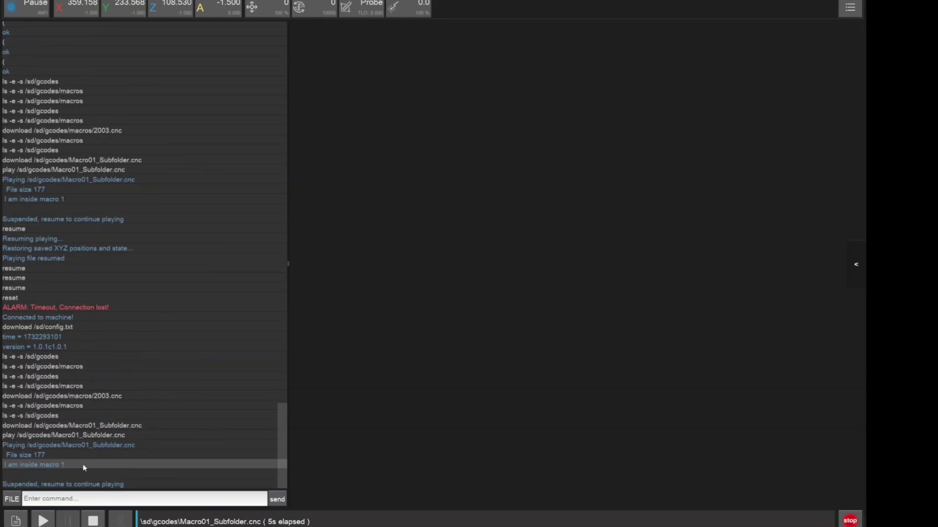
left_click(43, 521)
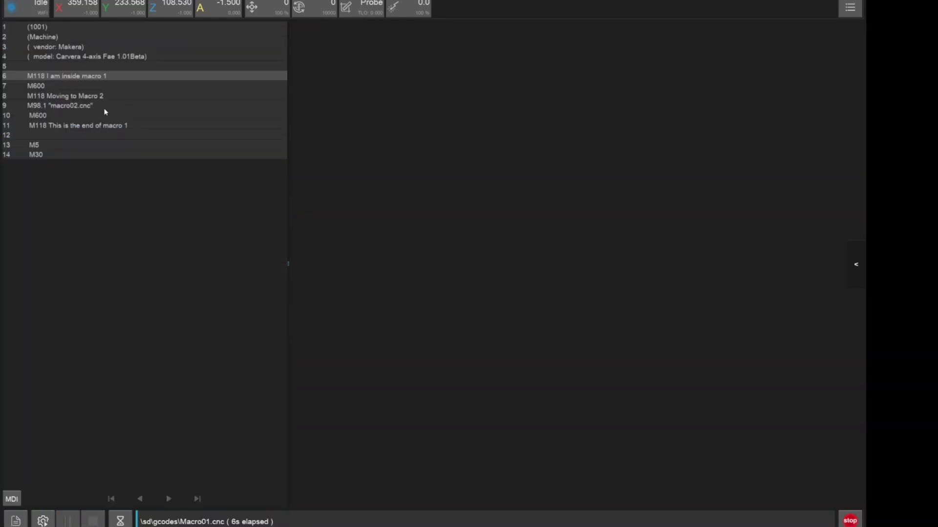
Run Macro01.cnc and resume after M600 so it calls macro02.cnc, printing 'I am inside macro 2'.
left_click(149, 107)
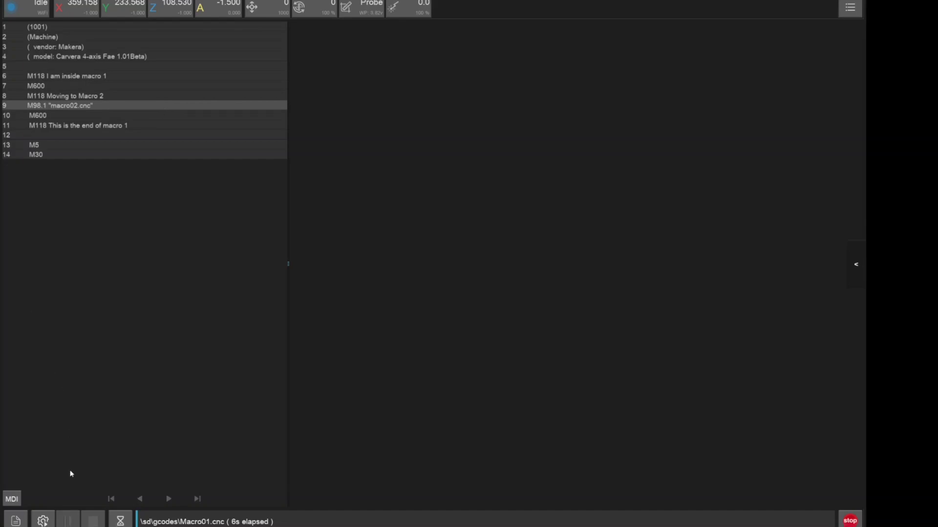
left_click(43, 520)
left_click(454, 463)
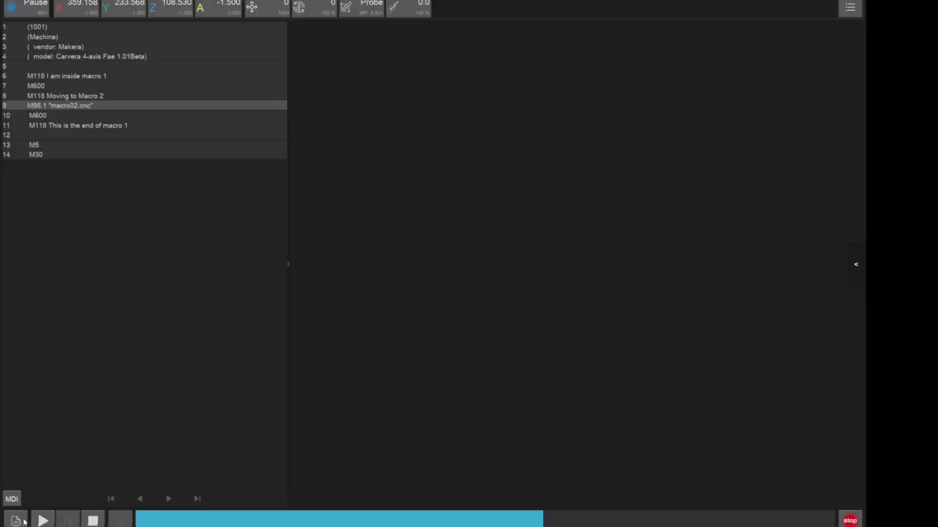
left_click(81, 465)
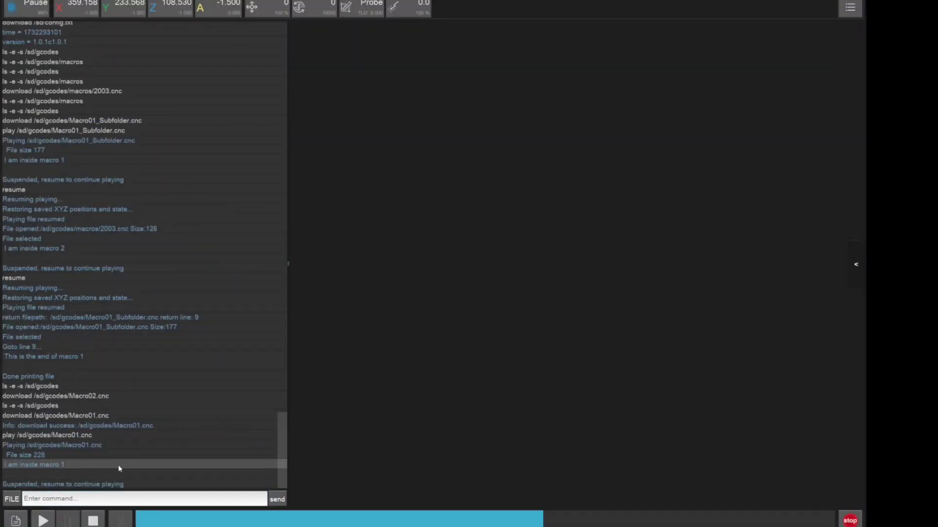
left_click(43, 520)
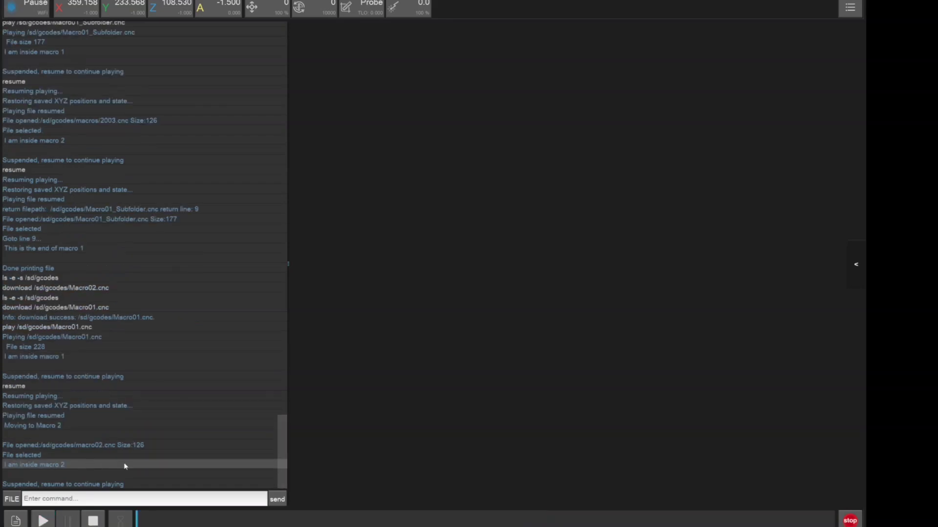